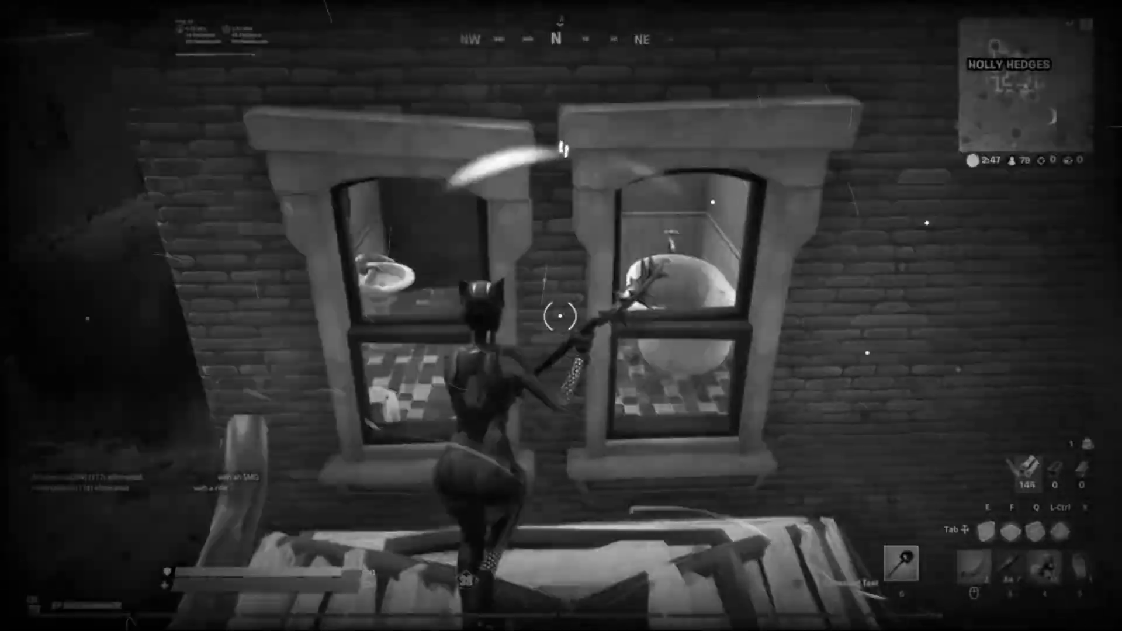
Step: Click in the middle of the Filmora9 editor and press the W, Tab and 3 keys
{"action": "left_click", "coordinate": [560, 316]}
{"action": "left_click", "coordinate": [560, 315]}
{"action": "left_click", "coordinate": [560, 315]}
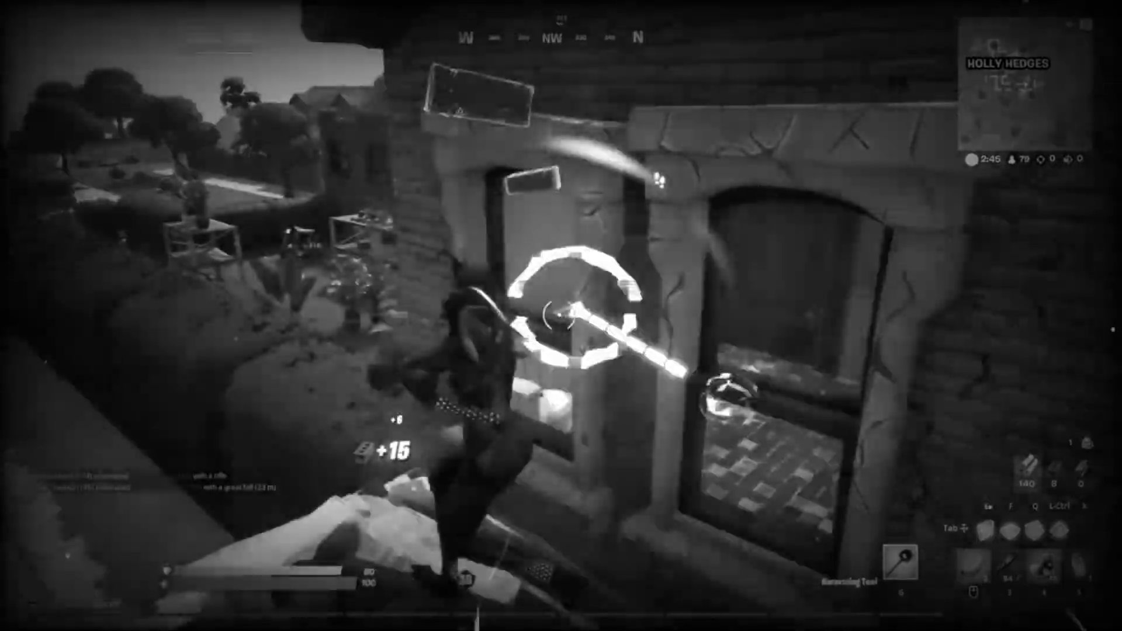
{"action": "left_click", "coordinate": [560, 316]}
{"action": "key", "text": "w"}
{"action": "key", "text": "Tab"}
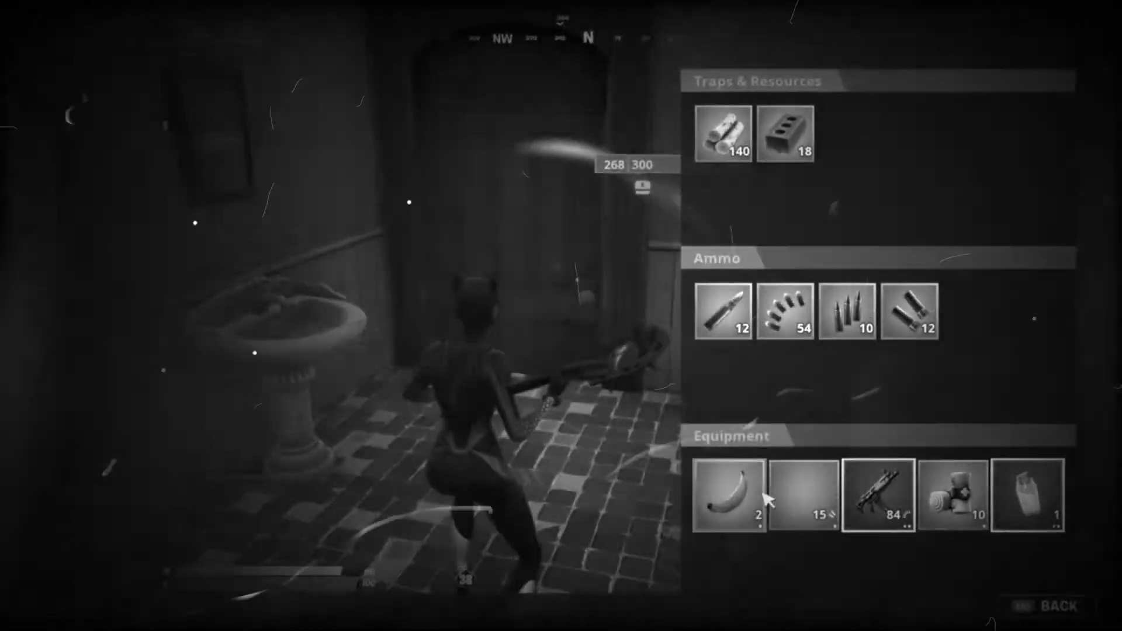
{"action": "key", "text": "Tab"}
{"action": "left_click", "coordinate": [560, 316]}
{"action": "left_click", "coordinate": [560, 316]}
{"action": "key", "text": "w"}
{"action": "left_click", "coordinate": [560, 315]}
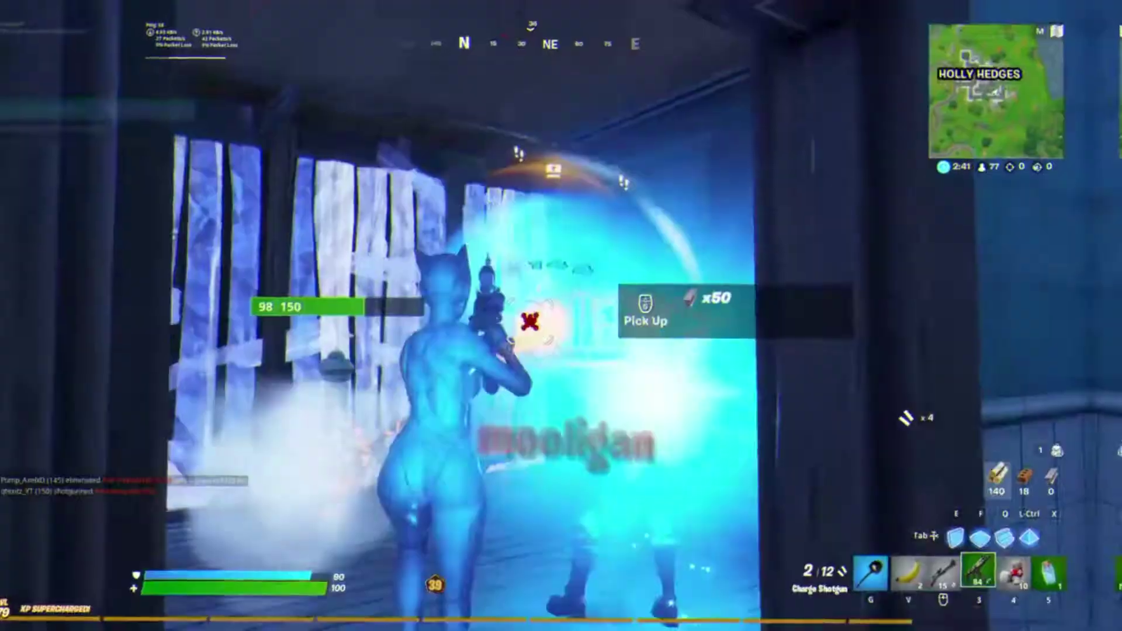
{"action": "key", "text": "3"}
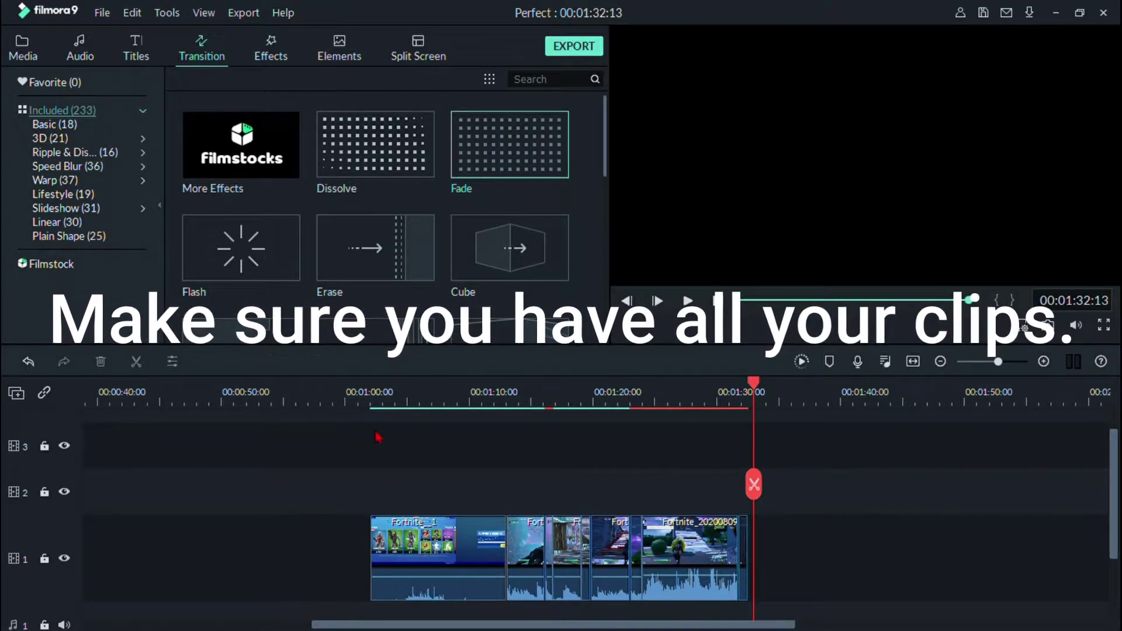
Step: Clear the selection from the timeline clips and open the media library
{"action": "left_click", "coordinate": [400, 441]}
{"action": "left_click_drag", "start_coordinate": [348, 451], "coordinate": [665, 551]}
{"action": "left_click", "coordinate": [664, 550]}
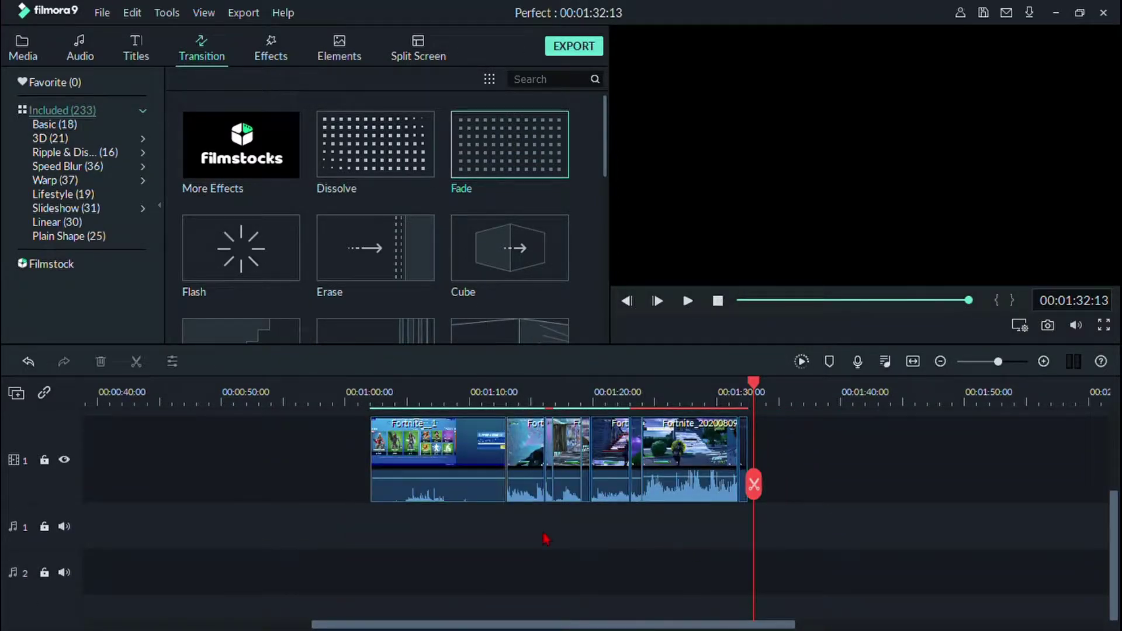
{"action": "scroll", "coordinate": [545, 537], "scroll_direction": "up", "scroll_amount": 1}
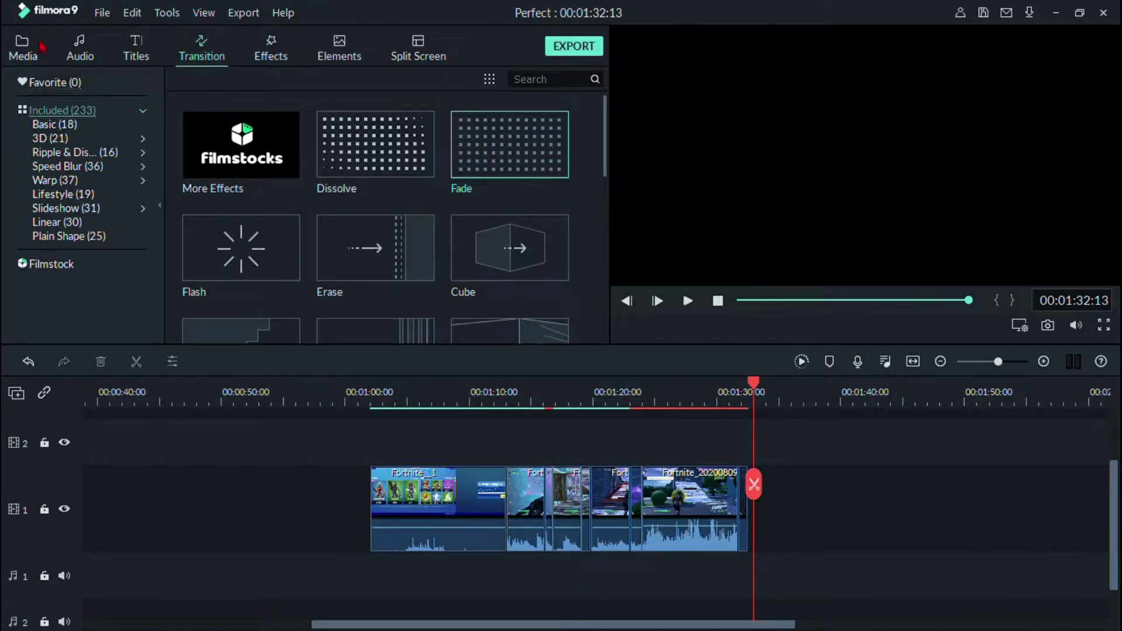
{"action": "left_click", "coordinate": [41, 47]}
Step: Drop the Logic - Perfect song onto audio track 1, nudge it slightly right, and play from the start
{"action": "left_click", "coordinate": [59, 74]}
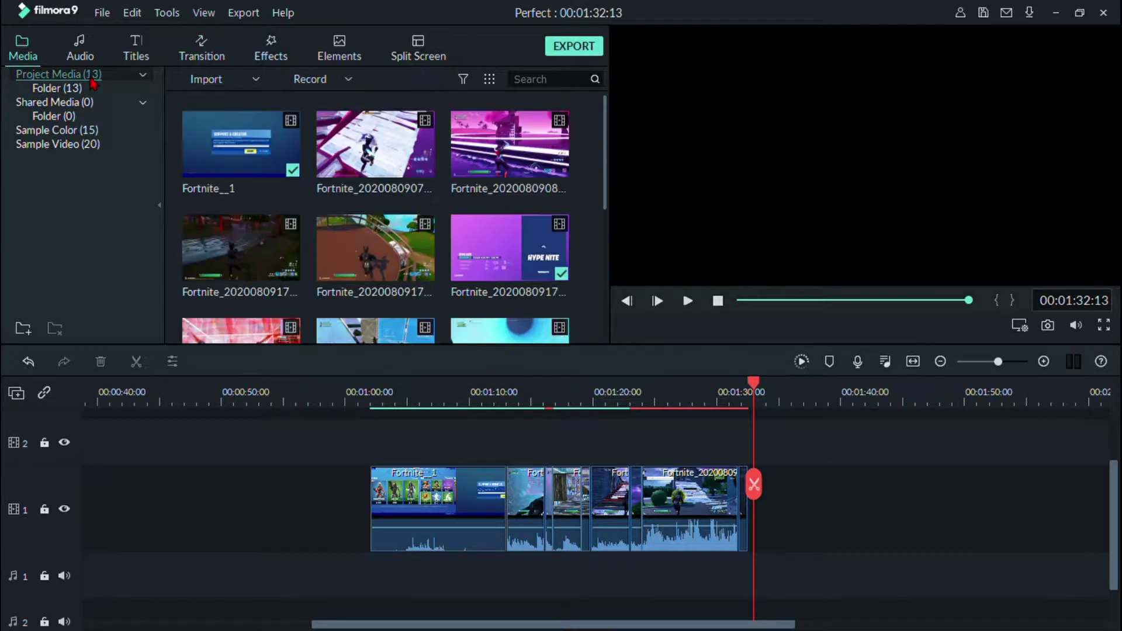
{"action": "scroll", "coordinate": [380, 302], "scroll_direction": "down", "scroll_amount": 3}
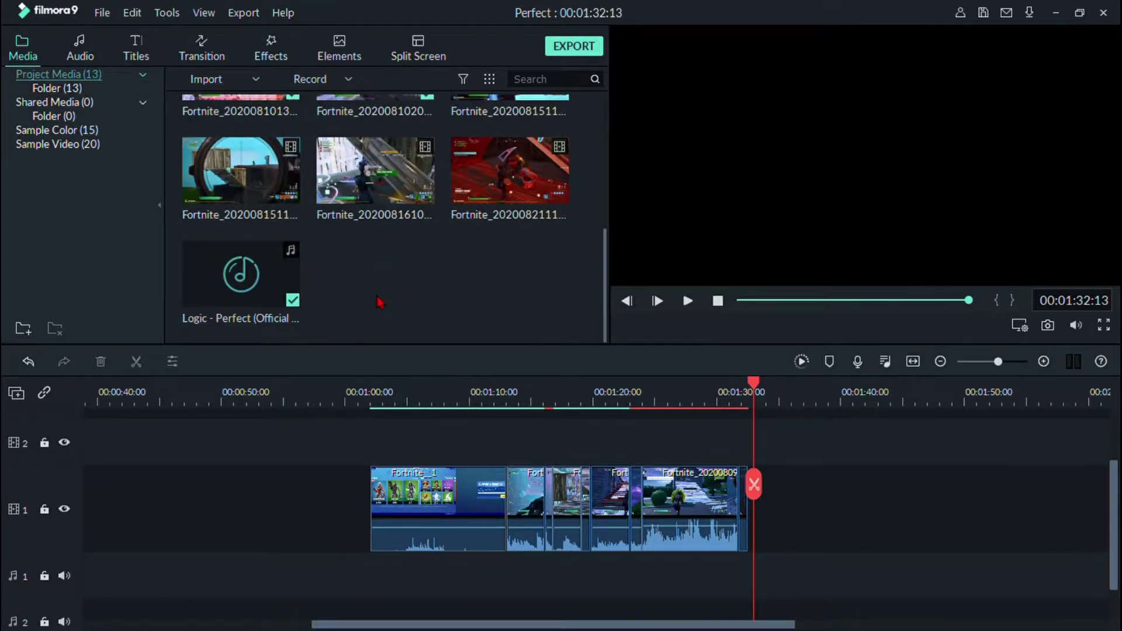
{"action": "left_click_drag", "start_coordinate": [220, 300], "coordinate": [372, 543]}
{"action": "left_click_drag", "start_coordinate": [383, 596], "coordinate": [413, 595]}
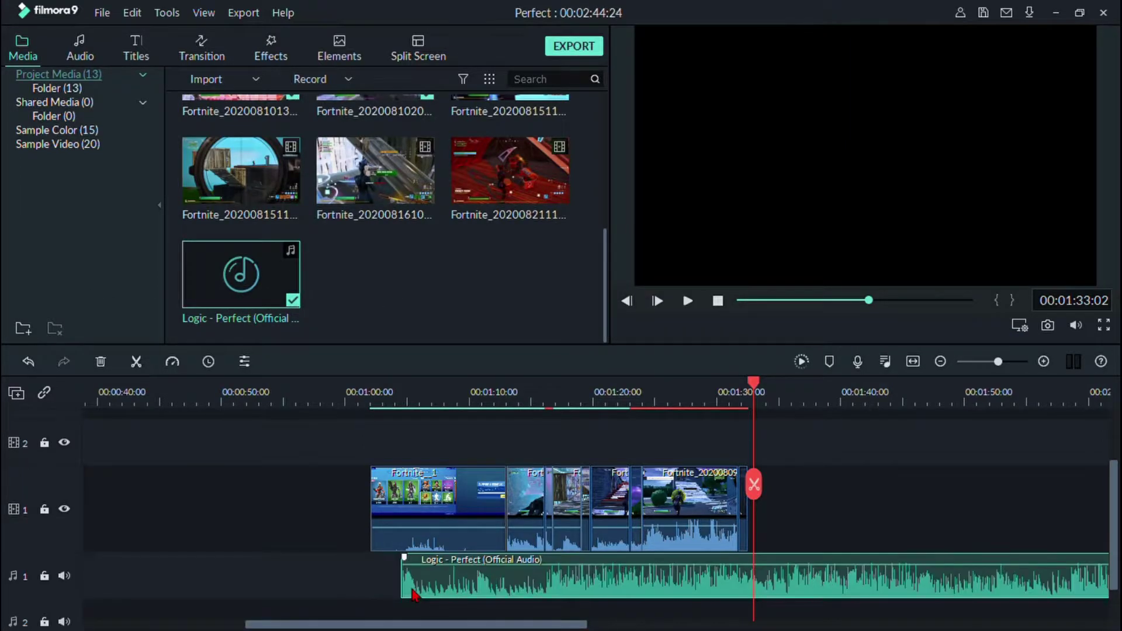
{"action": "left_click", "coordinate": [378, 391]}
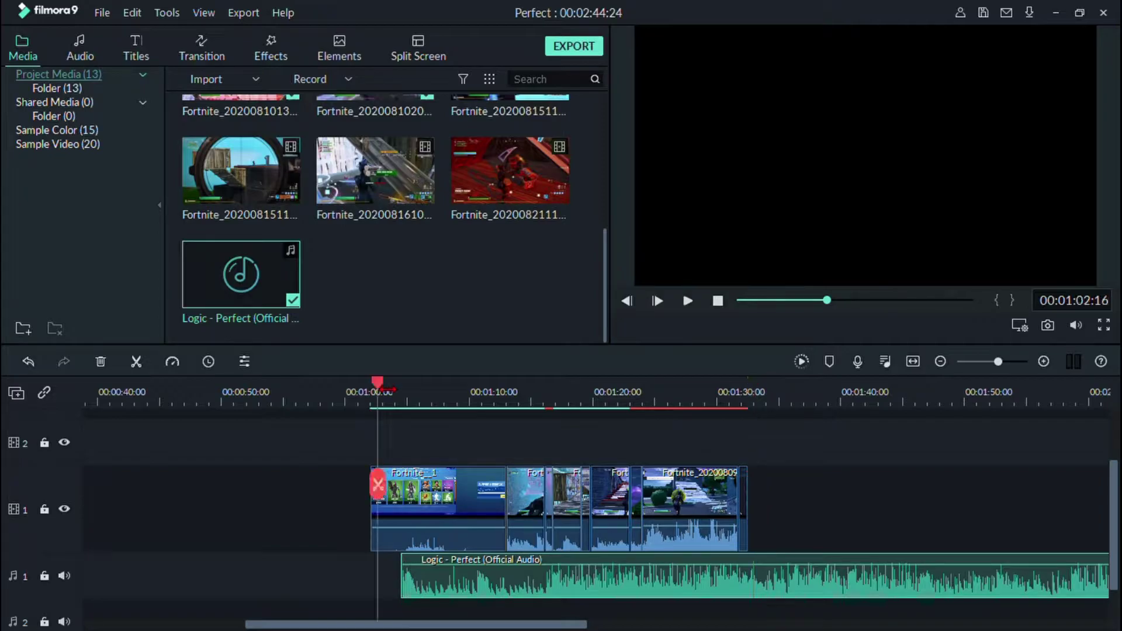
{"action": "key", "text": "space"}
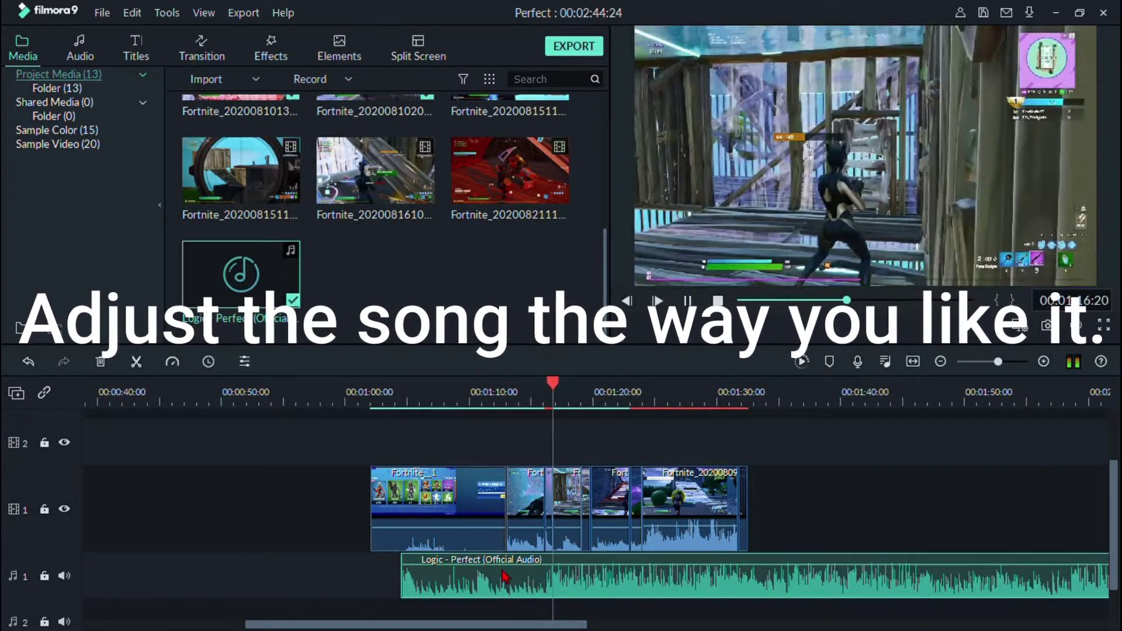
Step: Shift the song about one second earlier, replay to check sync, and park at the damage moment
{"action": "left_click", "coordinate": [507, 590]}
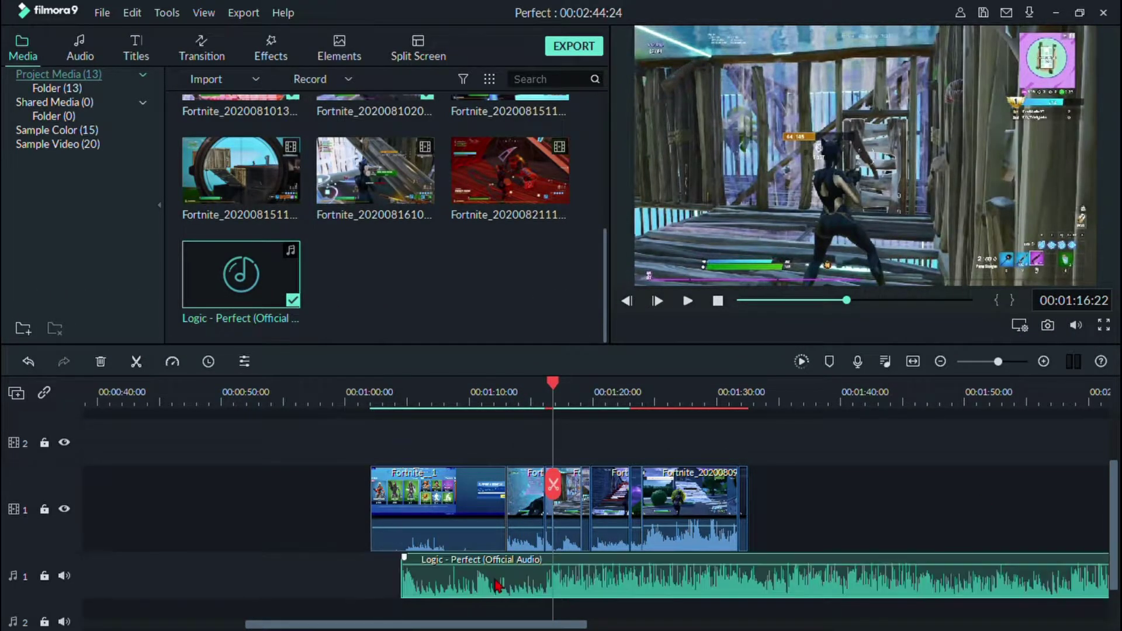
{"action": "mouse_move", "coordinate": [524, 584]}
{"action": "left_mouse_down"}
{"action": "mouse_move", "coordinate": [512, 581]}
{"action": "mouse_move", "coordinate": [547, 582]}
{"action": "mouse_move", "coordinate": [528, 589]}
{"action": "left_mouse_up"}
{"action": "left_click", "coordinate": [503, 399]}
{"action": "key", "text": "space"}
{"action": "key", "text": "space"}
{"action": "left_click", "coordinate": [533, 403]}
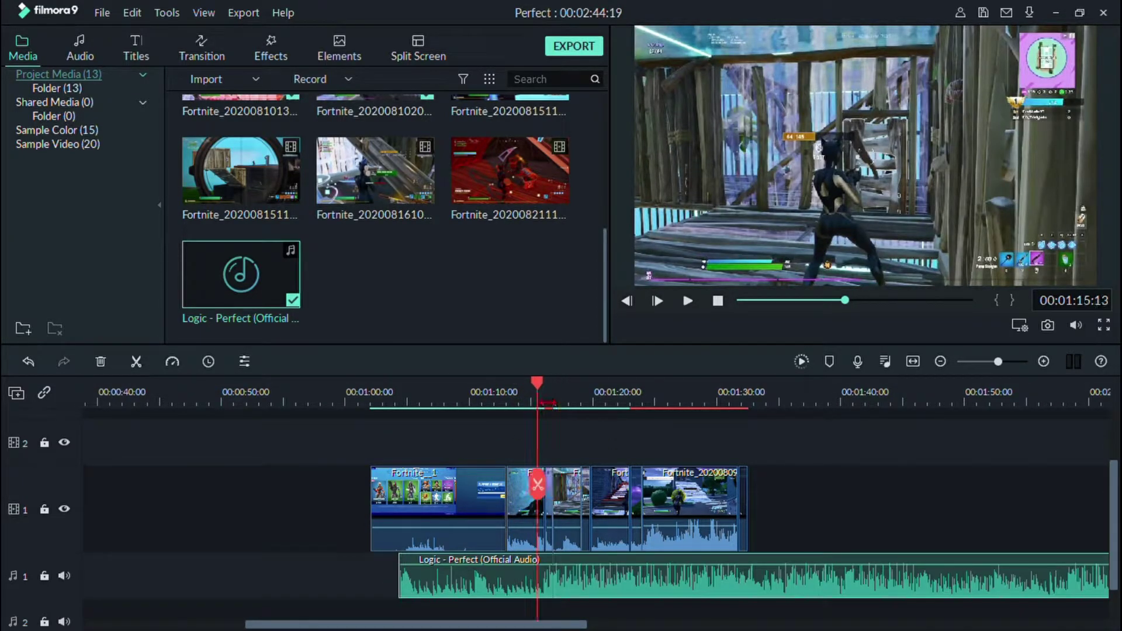
{"action": "key", "text": "space"}
{"action": "key", "text": "space"}
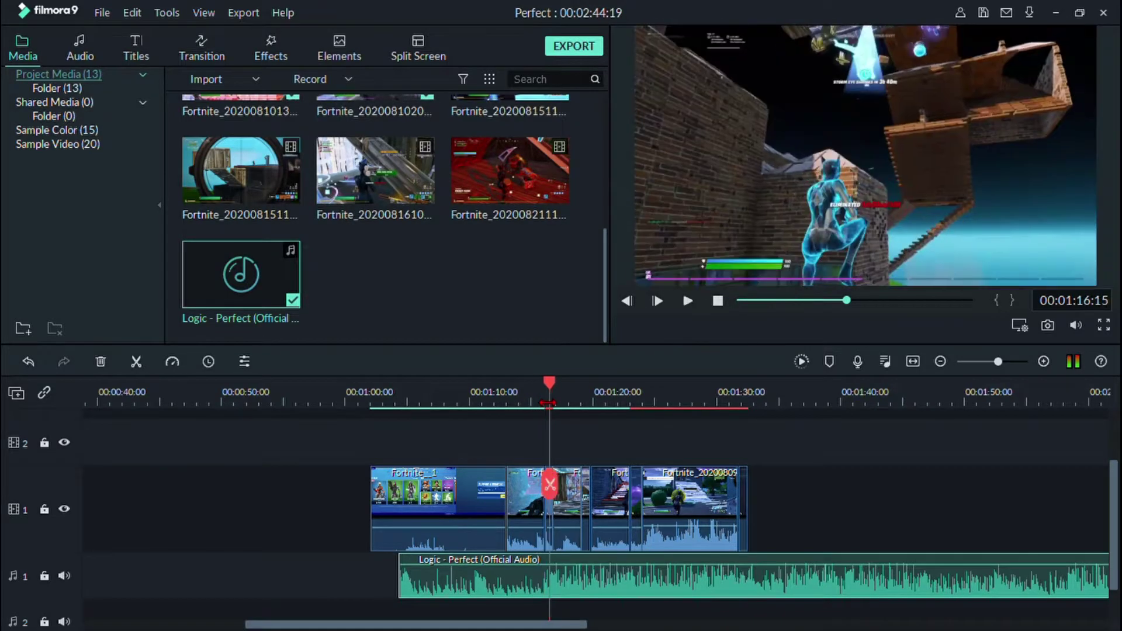
{"action": "left_click", "coordinate": [546, 403]}
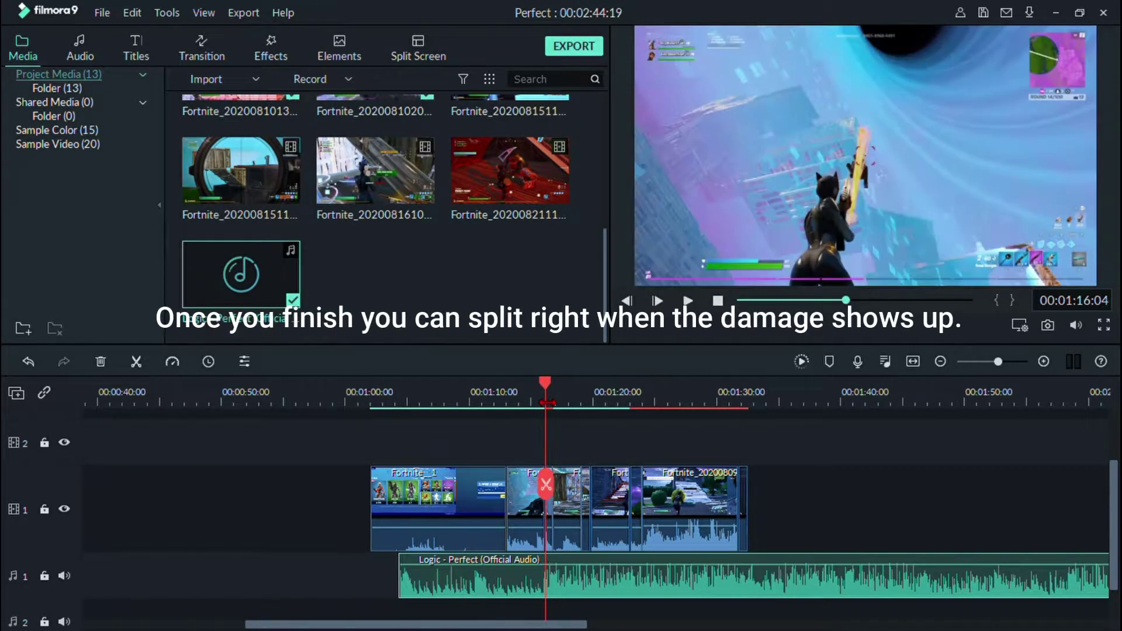
Step: Split the song at the damage moment and select the short clip beside the split
{"action": "left_click", "coordinate": [552, 486]}
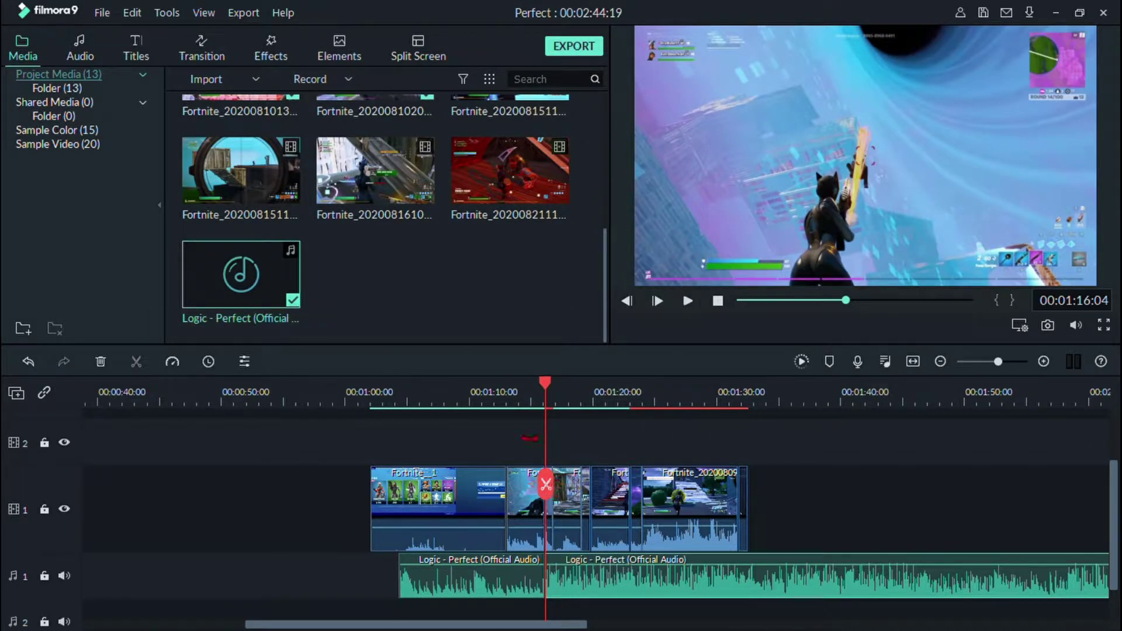
{"action": "left_click_drag", "start_coordinate": [545, 384], "coordinate": [527, 383]}
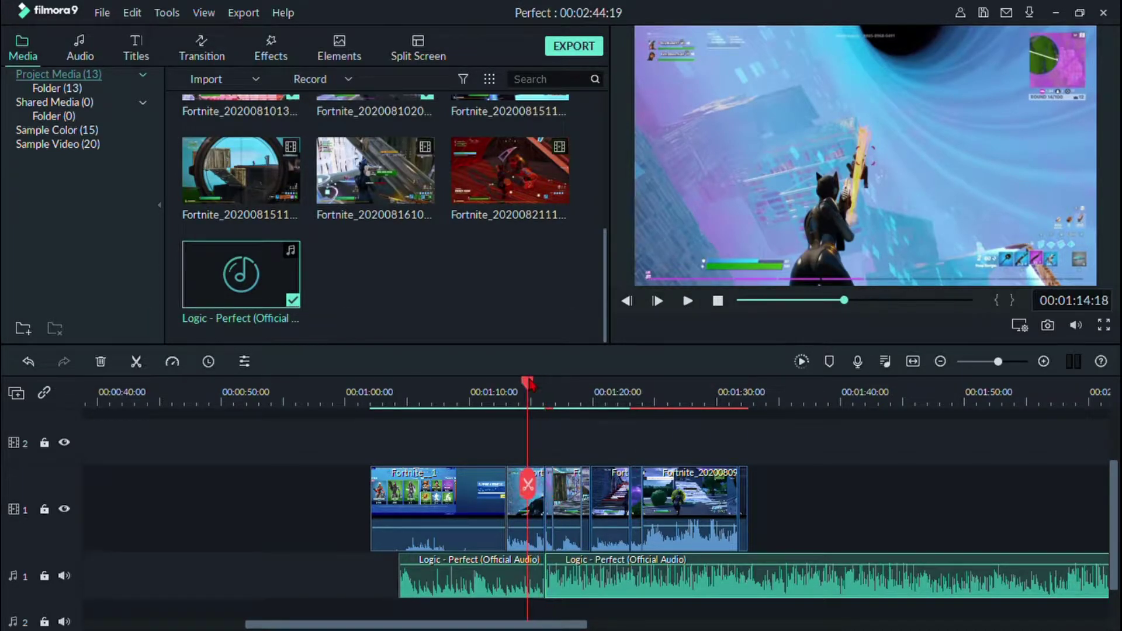
{"action": "left_click", "coordinate": [550, 496]}
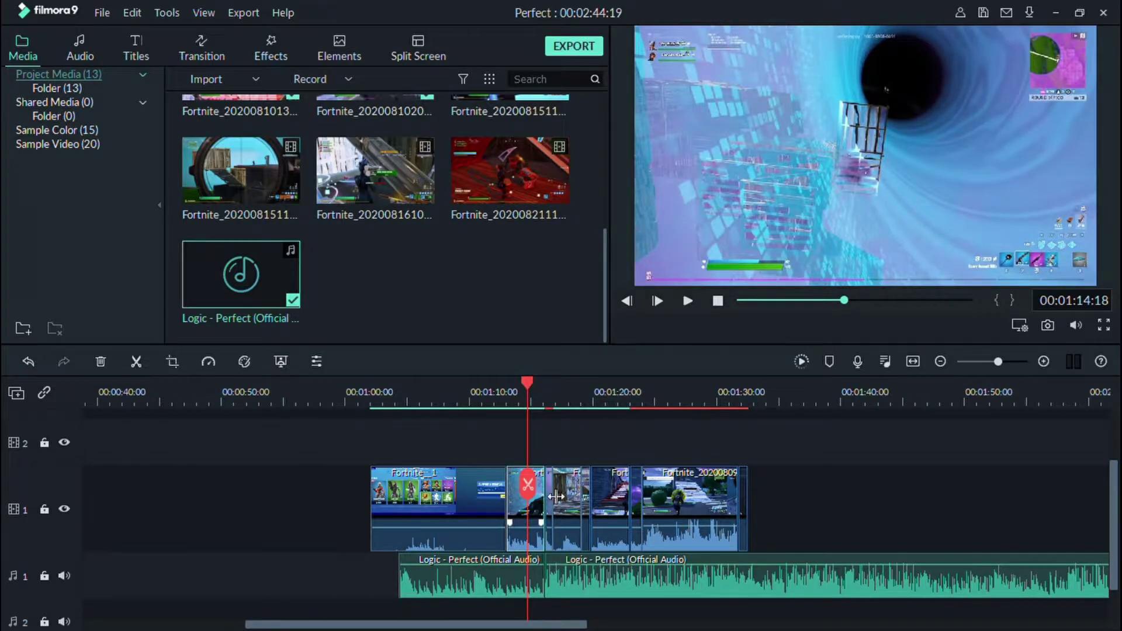
{"action": "scroll", "coordinate": [685, 417], "scroll_direction": "up", "scroll_amount": 5}
{"action": "left_click", "coordinate": [599, 494]}
Step: Replay the footage around the hit and slow the selected clip to half speed
{"action": "left_click", "coordinate": [586, 396]}
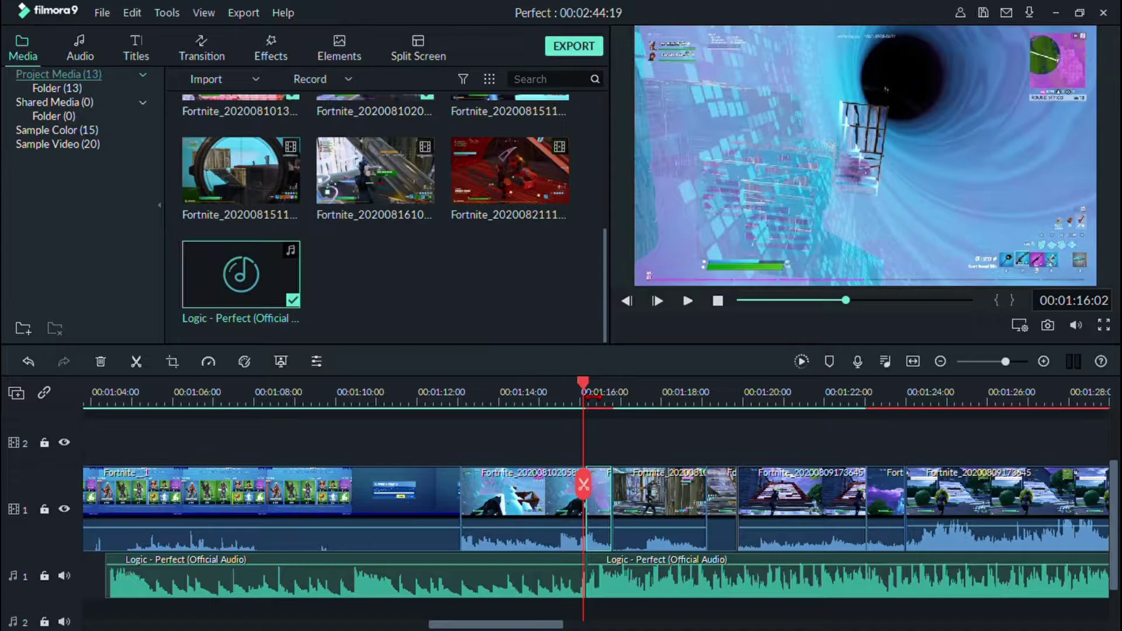
{"action": "left_click", "coordinate": [685, 298]}
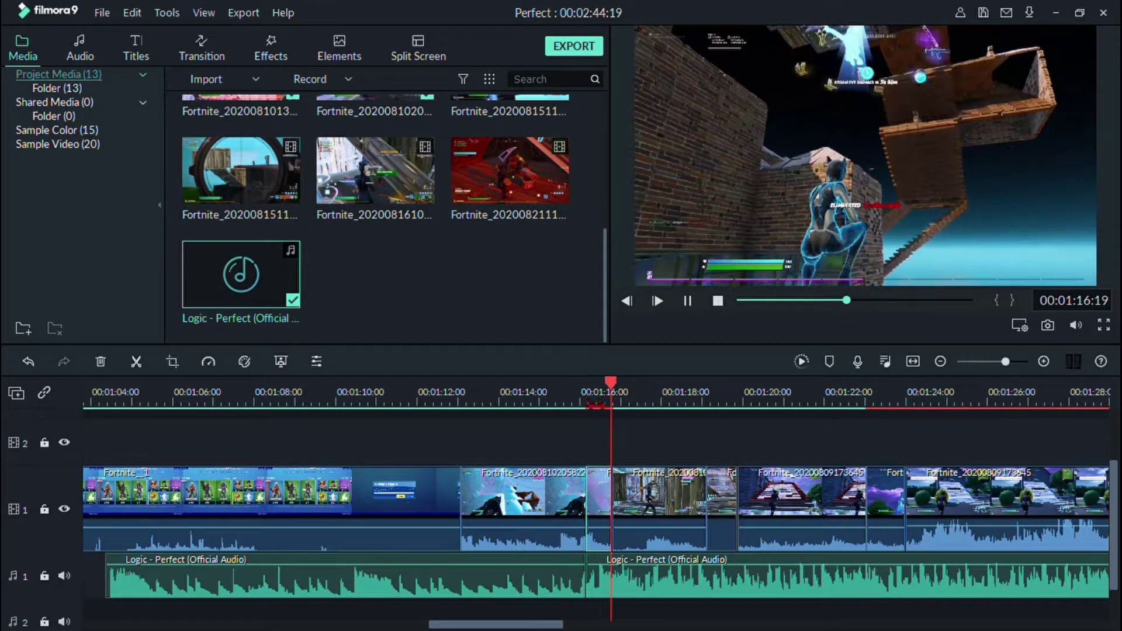
{"action": "key", "text": "space"}
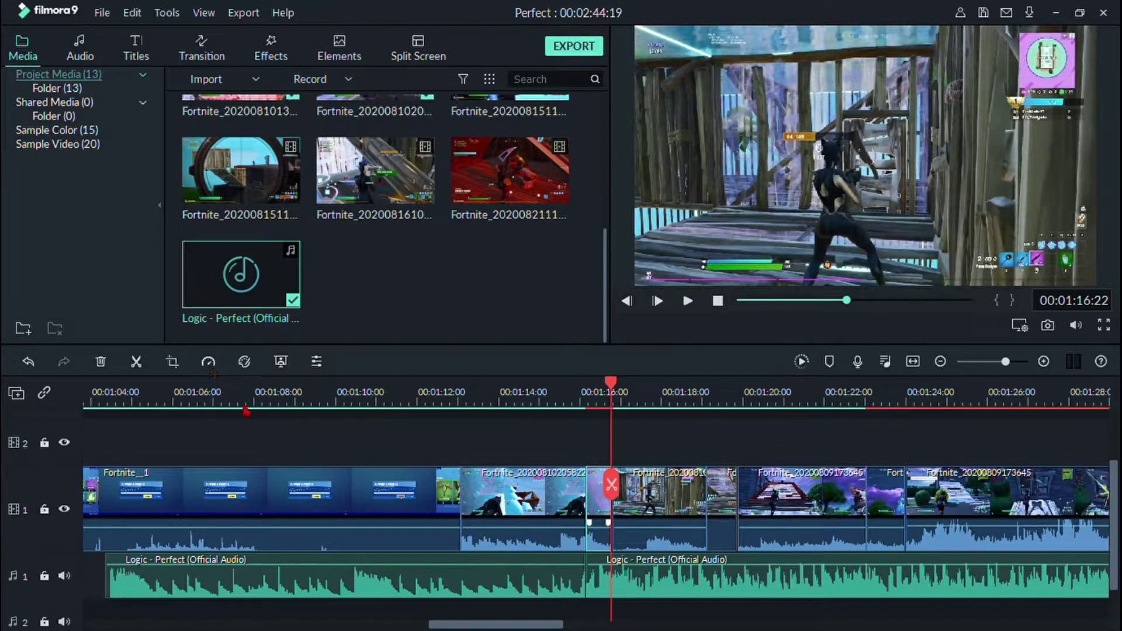
{"action": "left_click", "coordinate": [332, 414]}
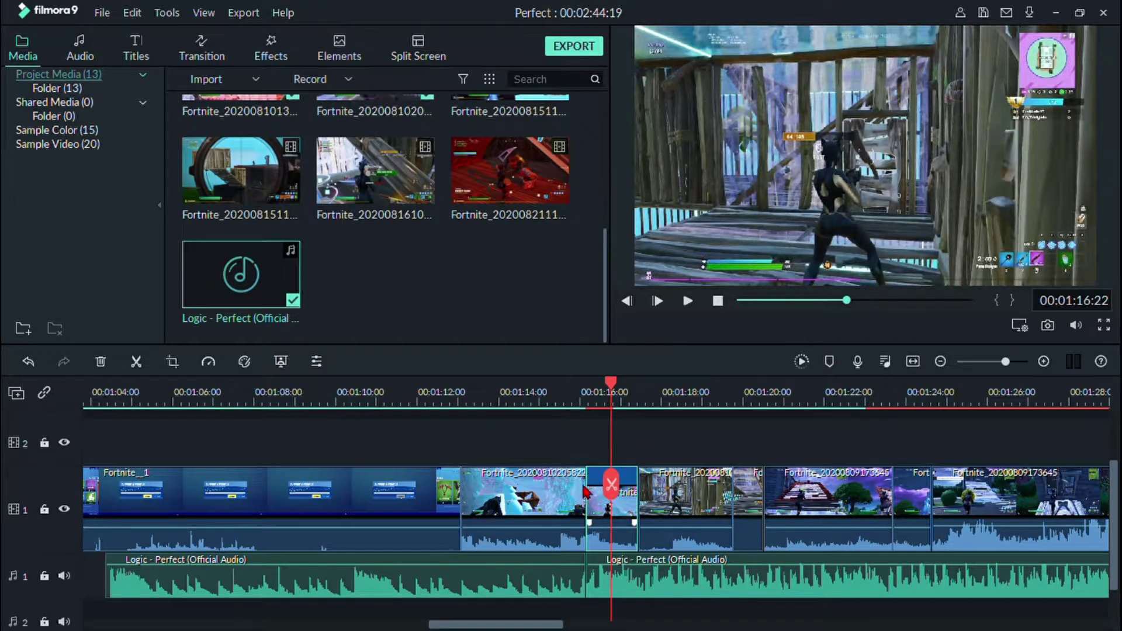
{"action": "mouse_move", "coordinate": [596, 393]}
{"action": "left_mouse_down"}
{"action": "mouse_move", "coordinate": [494, 393]}
{"action": "mouse_move", "coordinate": [597, 396]}
{"action": "left_mouse_up"}
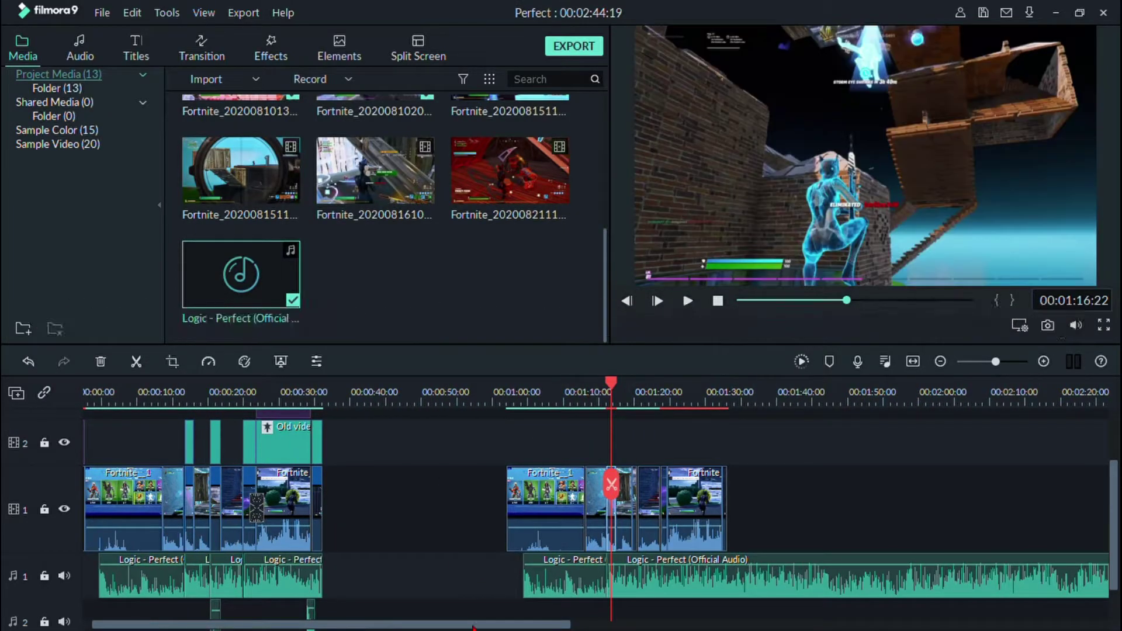
Step: Zoom in around the hit and drop the Mild effect onto the track above the slowed clip
{"action": "scroll", "coordinate": [508, 625], "scroll_direction": "right", "scroll_amount": 2}
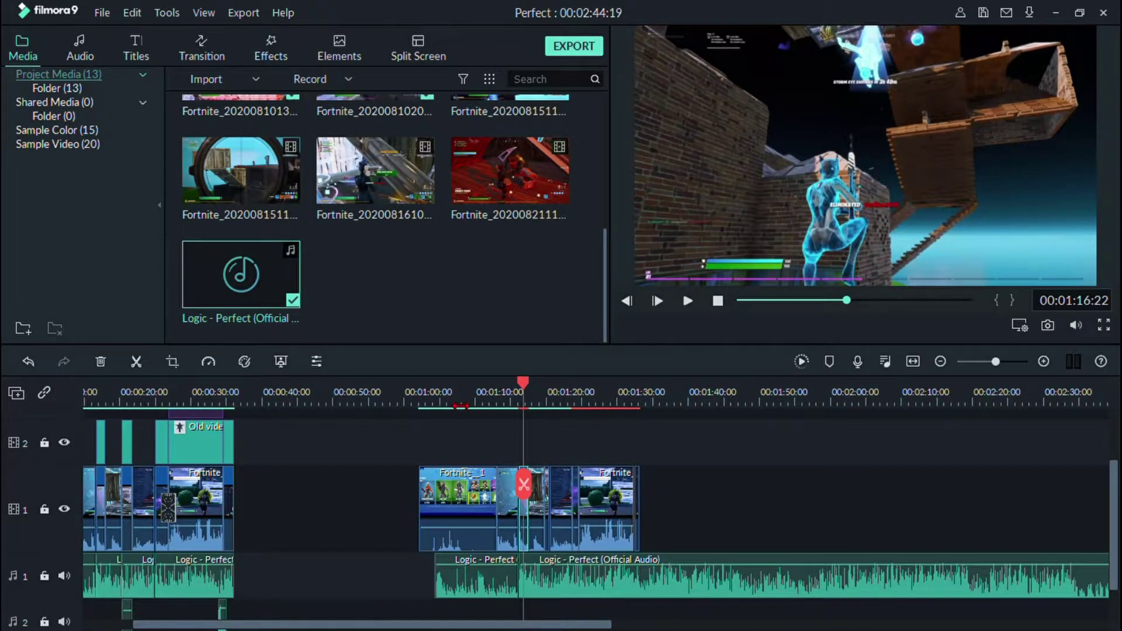
{"action": "left_click_drag", "start_coordinate": [565, 408], "coordinate": [607, 406]}
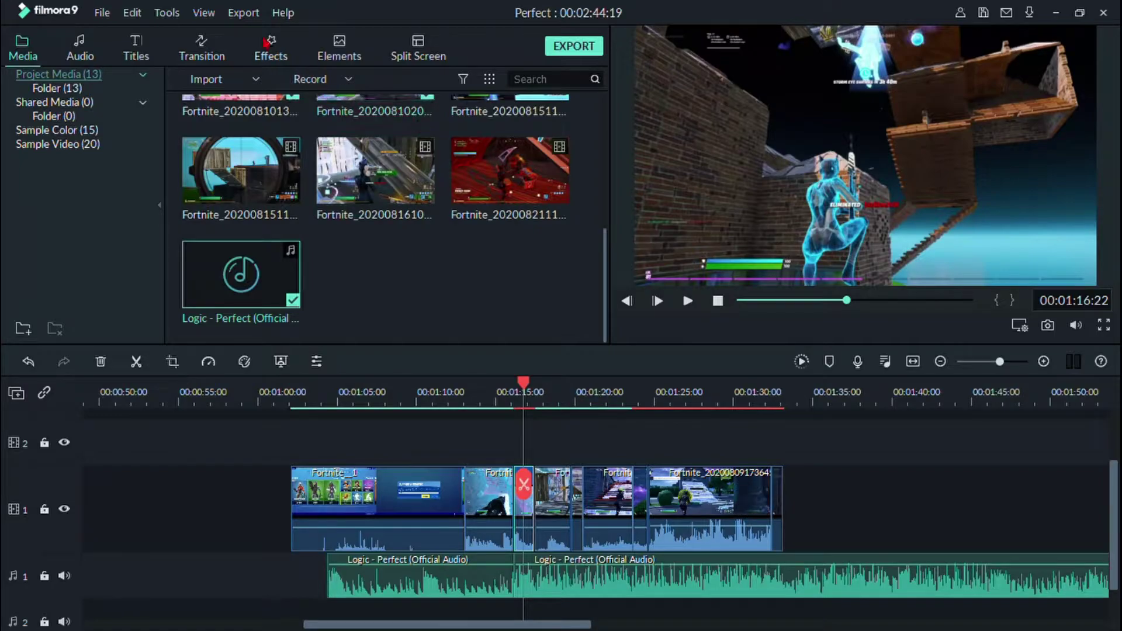
{"action": "left_click", "coordinate": [275, 50]}
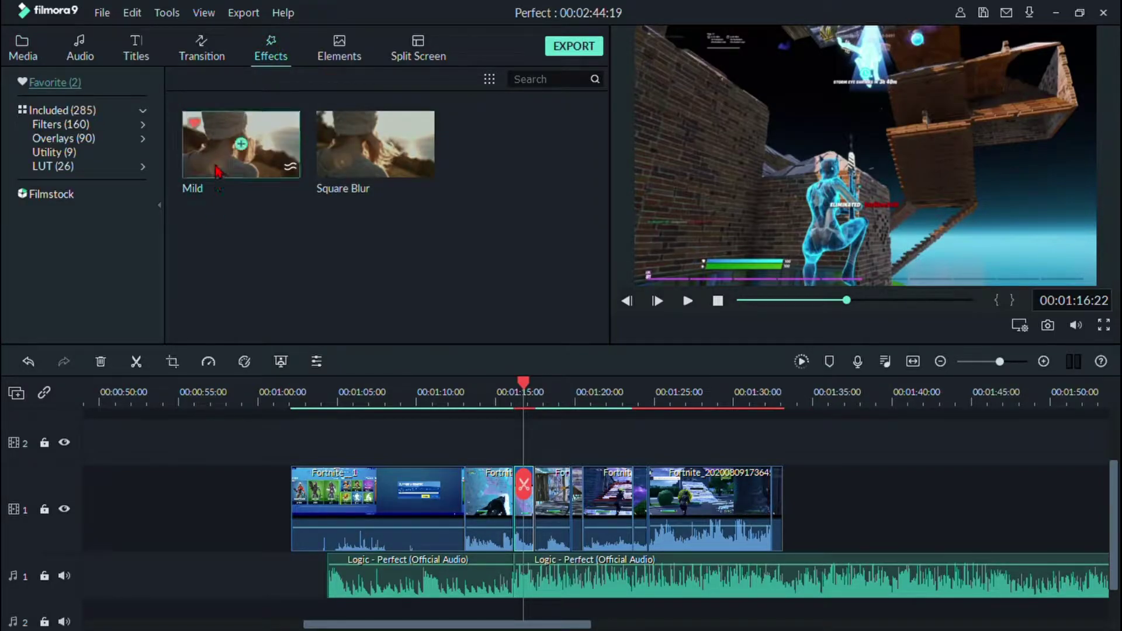
{"action": "left_click_drag", "start_coordinate": [241, 152], "coordinate": [295, 197]}
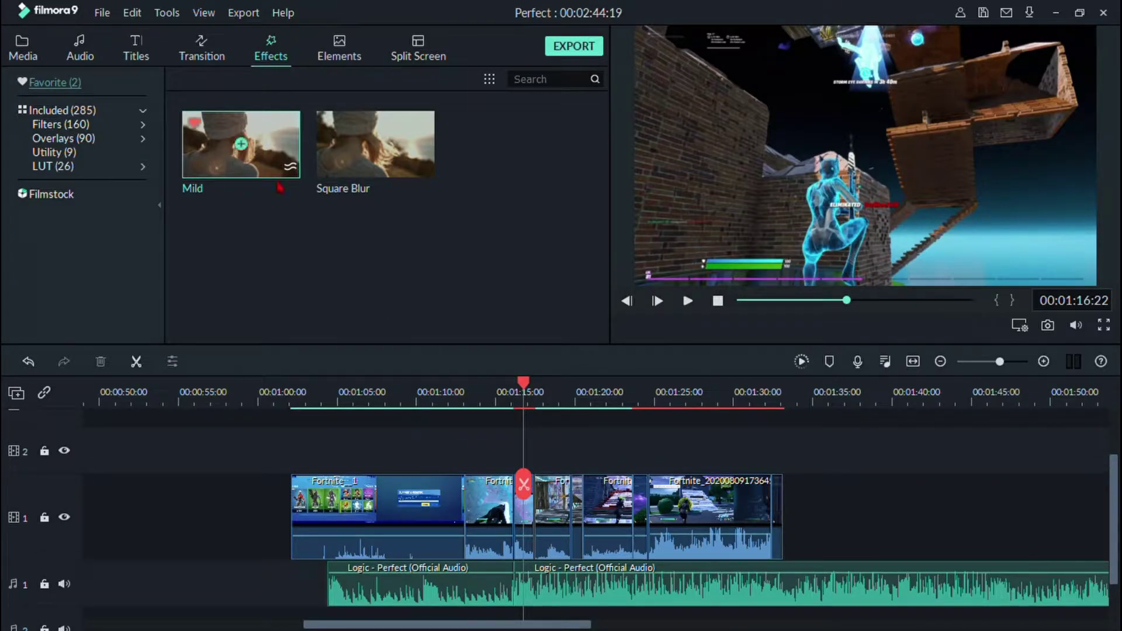
{"action": "left_click_drag", "start_coordinate": [240, 146], "coordinate": [532, 456]}
{"action": "left_click", "coordinate": [527, 516]}
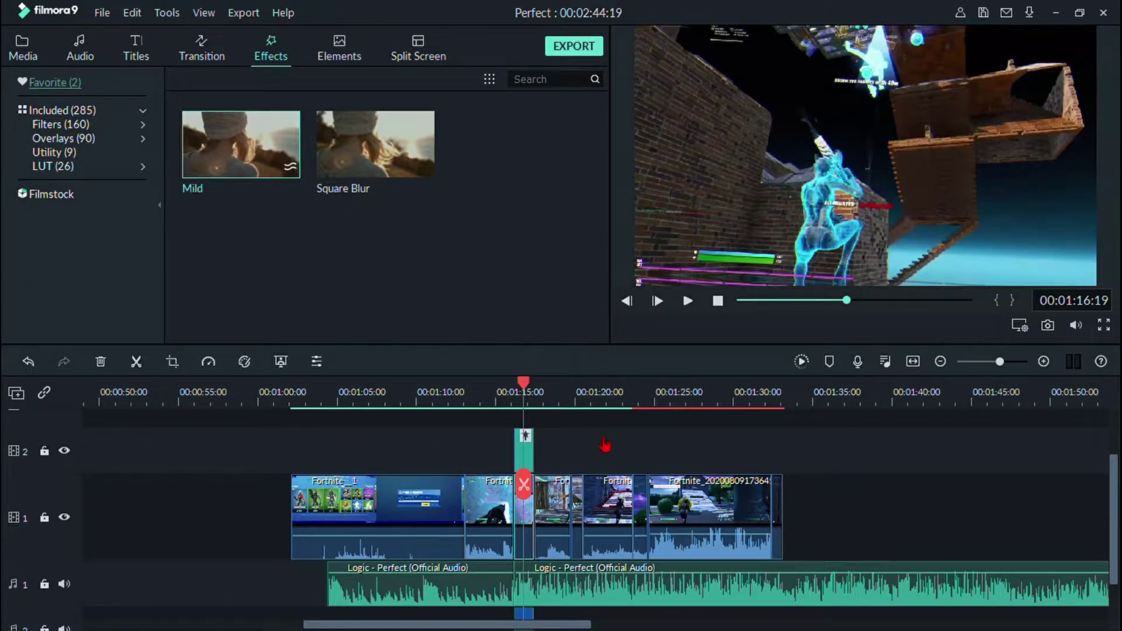
{"action": "scroll", "coordinate": [601, 449], "scroll_direction": "down", "scroll_amount": 2}
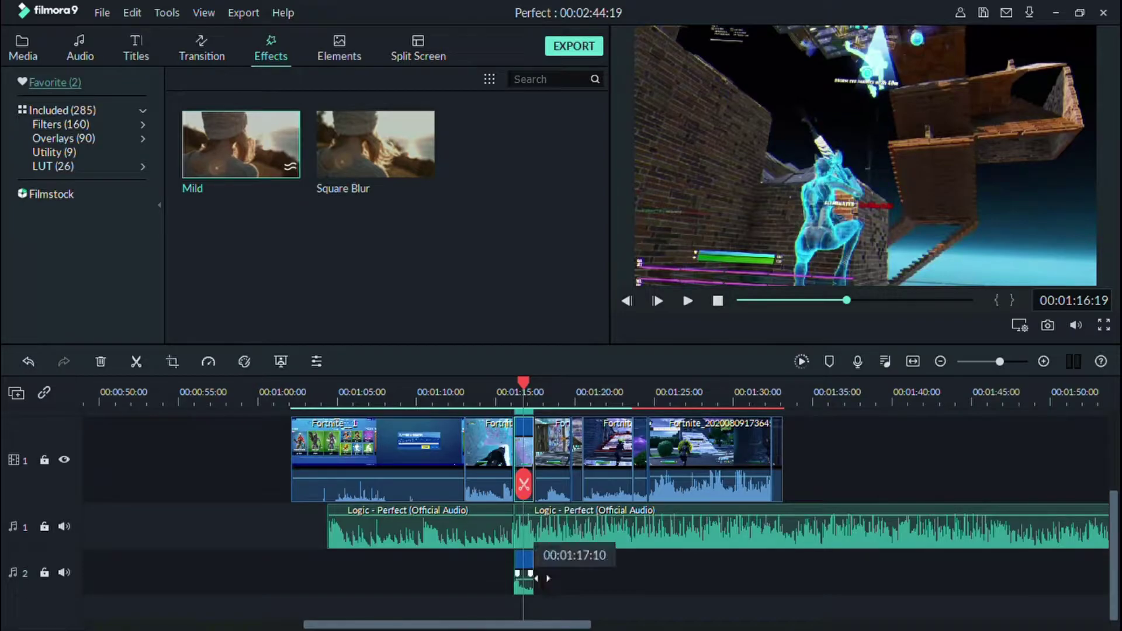
{"action": "left_click", "coordinate": [530, 590]}
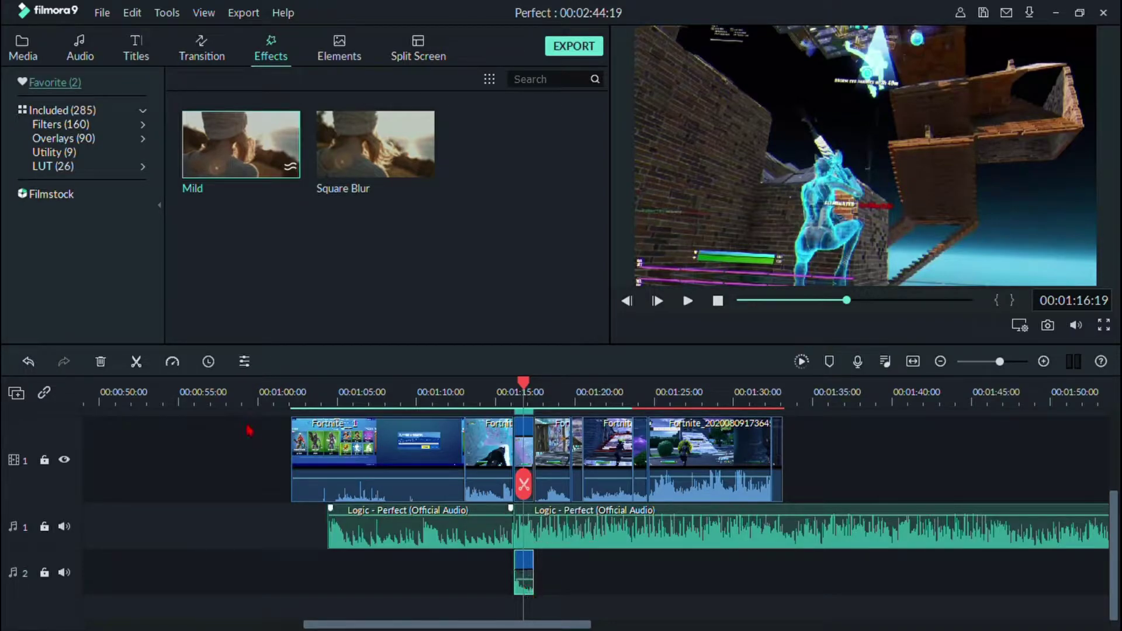
{"action": "left_click", "coordinate": [211, 444]}
{"action": "left_click_drag", "start_coordinate": [531, 580], "coordinate": [541, 581]}
{"action": "left_click_drag", "start_coordinate": [524, 483], "coordinate": [495, 483]}
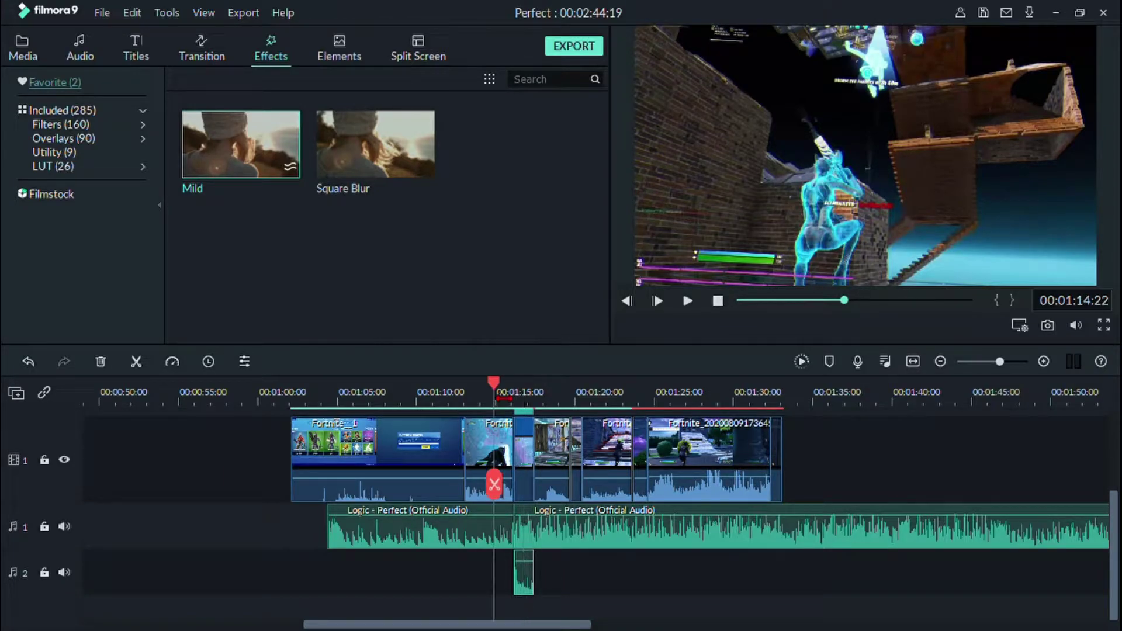
{"action": "key", "text": "space"}
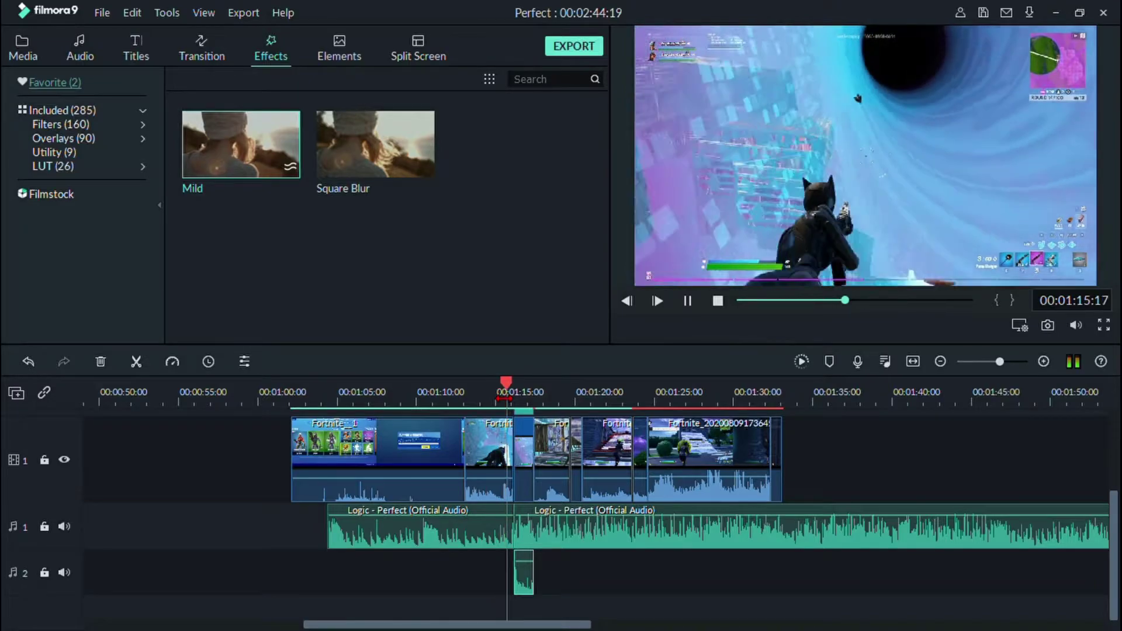
{"action": "left_click", "coordinate": [478, 525]}
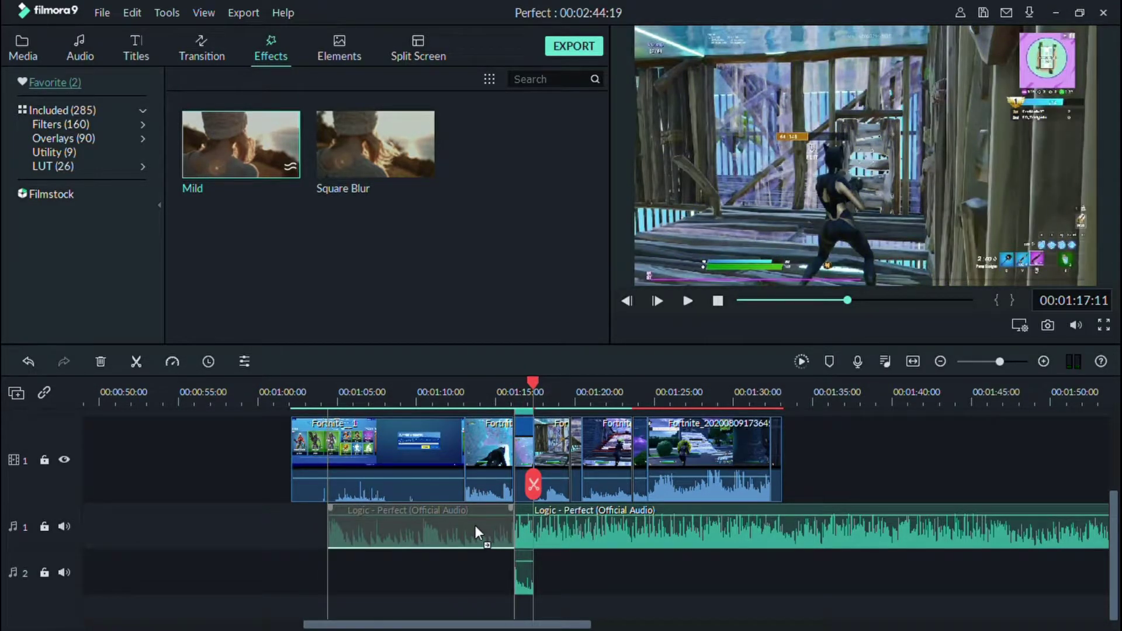
{"action": "left_click", "coordinate": [497, 566]}
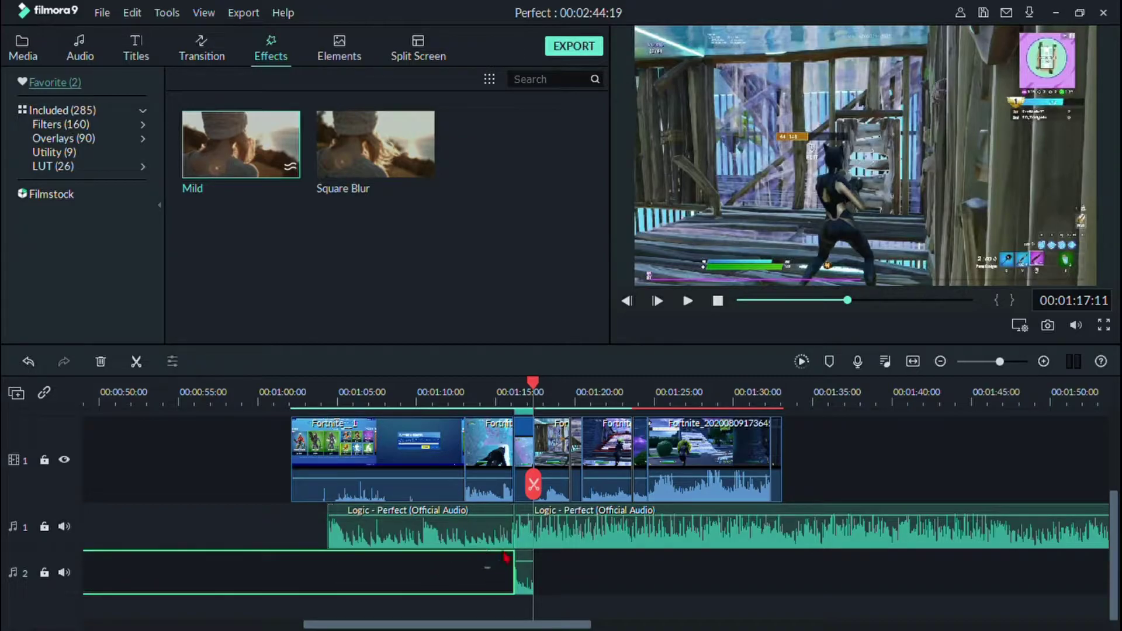
{"action": "left_click_drag", "start_coordinate": [476, 556], "coordinate": [477, 524]}
{"action": "left_click", "coordinate": [641, 542]}
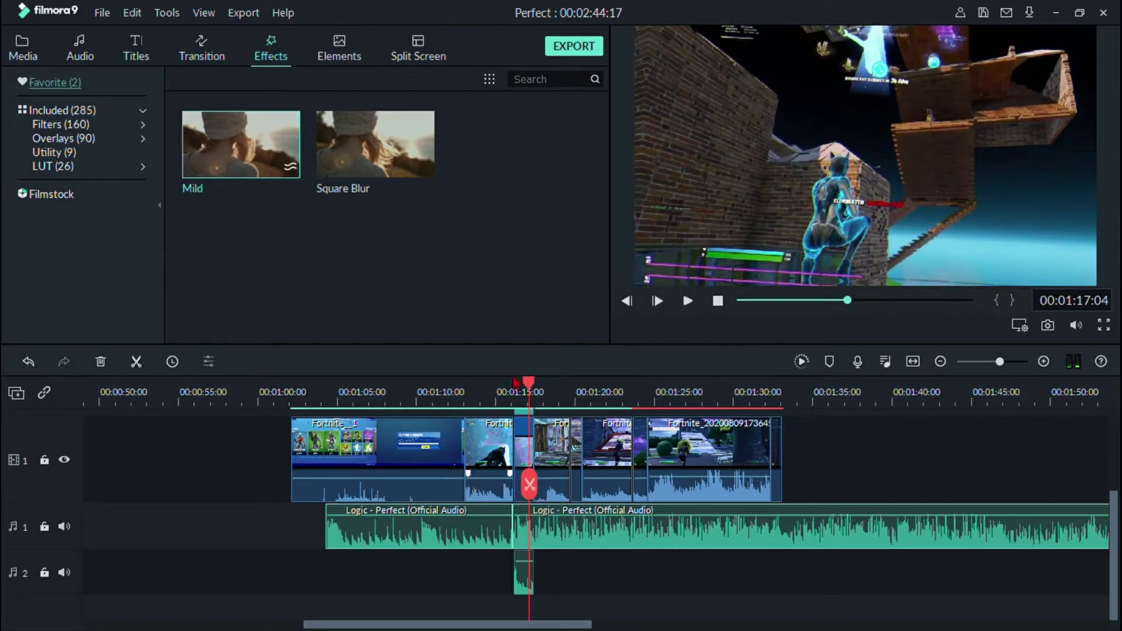
{"action": "left_click", "coordinate": [508, 387]}
{"action": "key", "text": "space"}
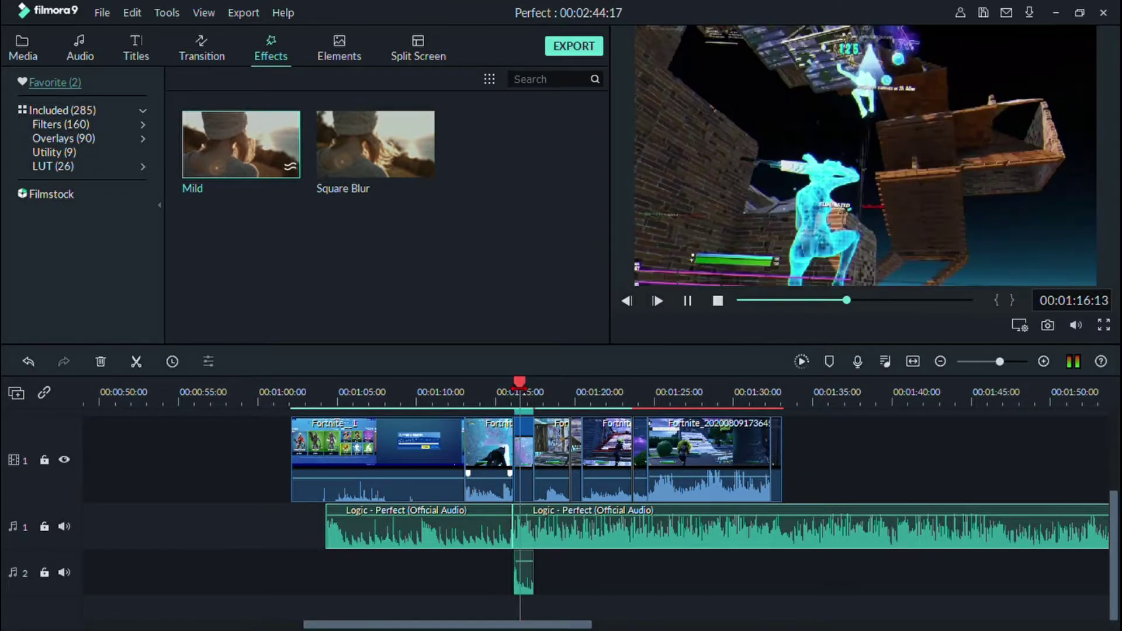
{"action": "key", "text": "space"}
{"action": "left_click", "coordinate": [470, 398]}
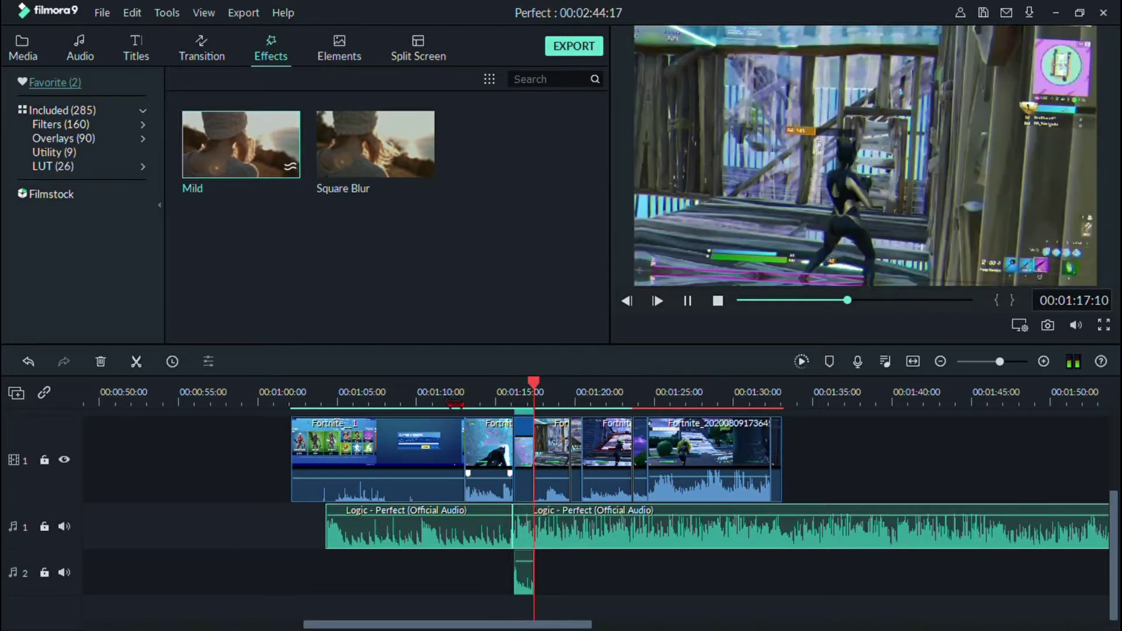
{"action": "key", "text": "space"}
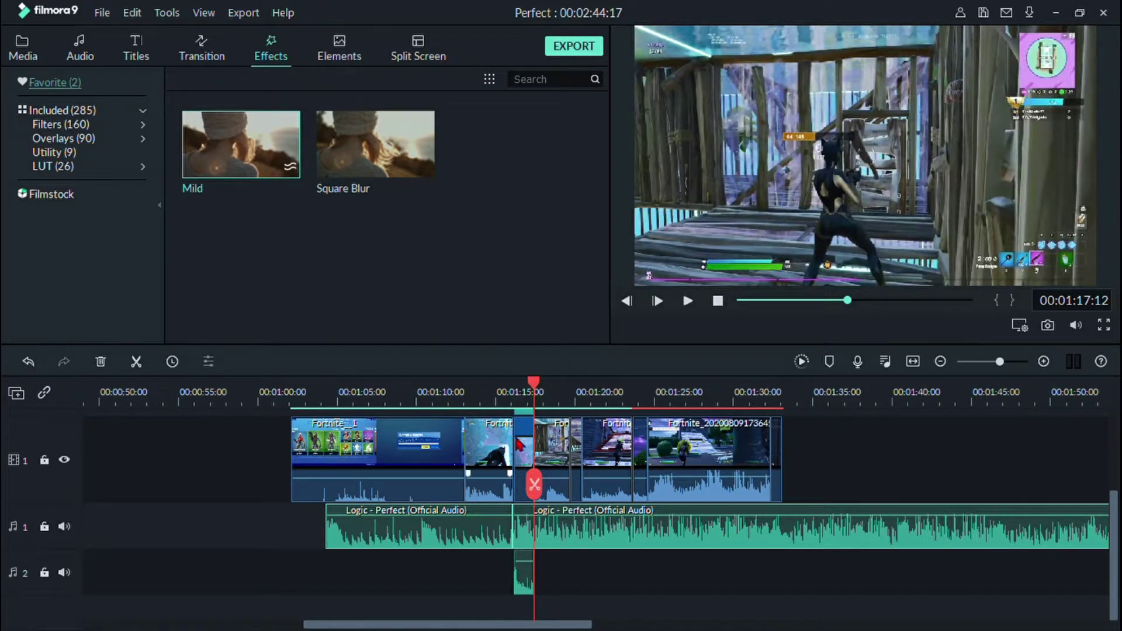
{"action": "scroll", "coordinate": [516, 459], "scroll_direction": "up", "scroll_amount": 1}
{"action": "scroll", "coordinate": [516, 465], "scroll_direction": "down", "scroll_amount": 1}
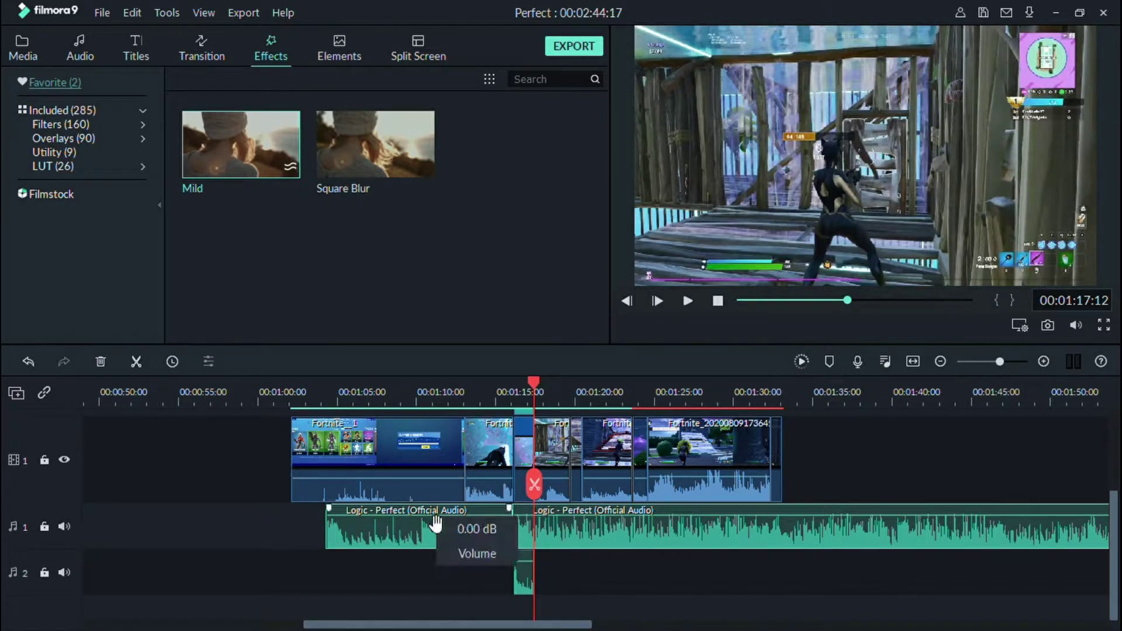
{"action": "left_click", "coordinate": [556, 454]}
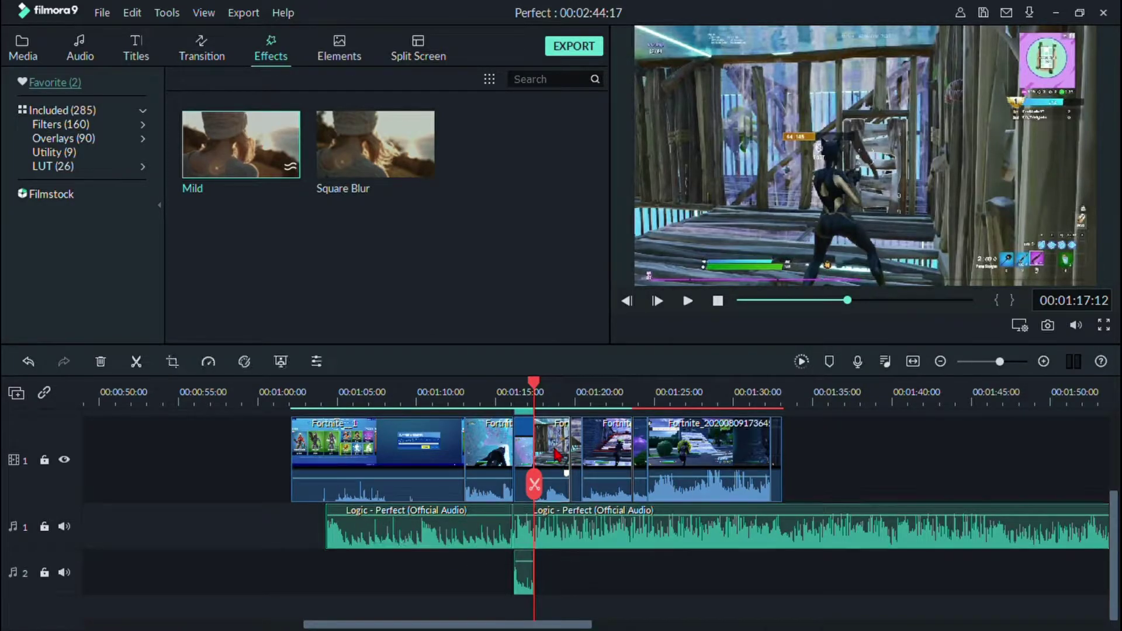
{"action": "key", "text": "space"}
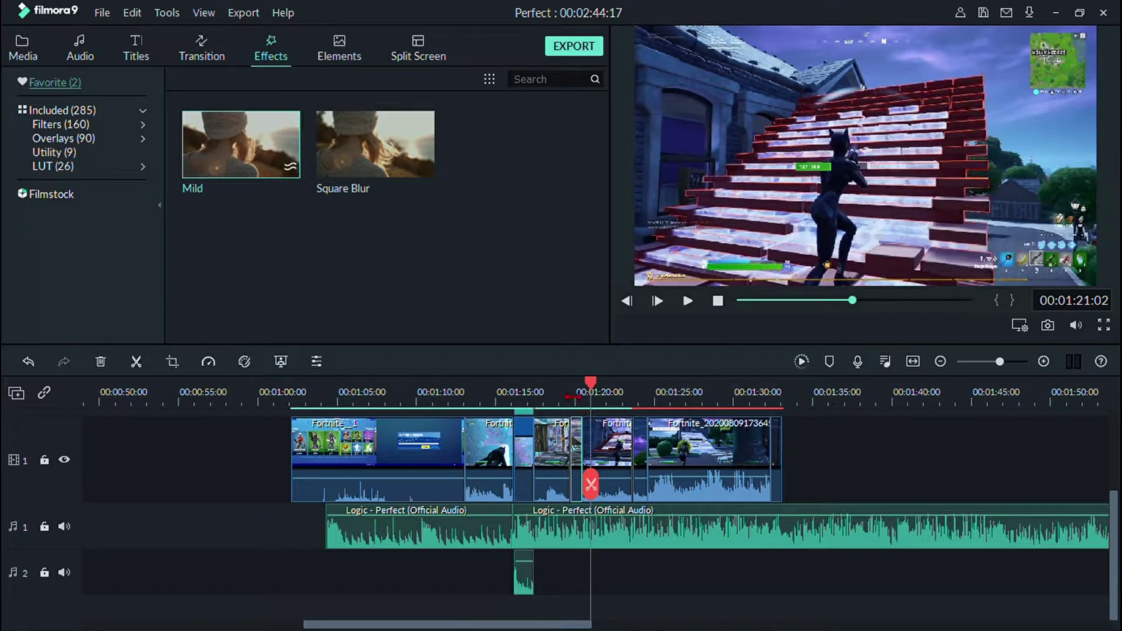
Step: Split the music at 01:19:18, paste a short extra clip there, and play it through to 01:21:06
{"action": "left_click", "coordinate": [567, 397]}
{"action": "key", "text": "Up"}
{"action": "left_click_drag", "start_coordinate": [534, 383], "coordinate": [570, 383]}
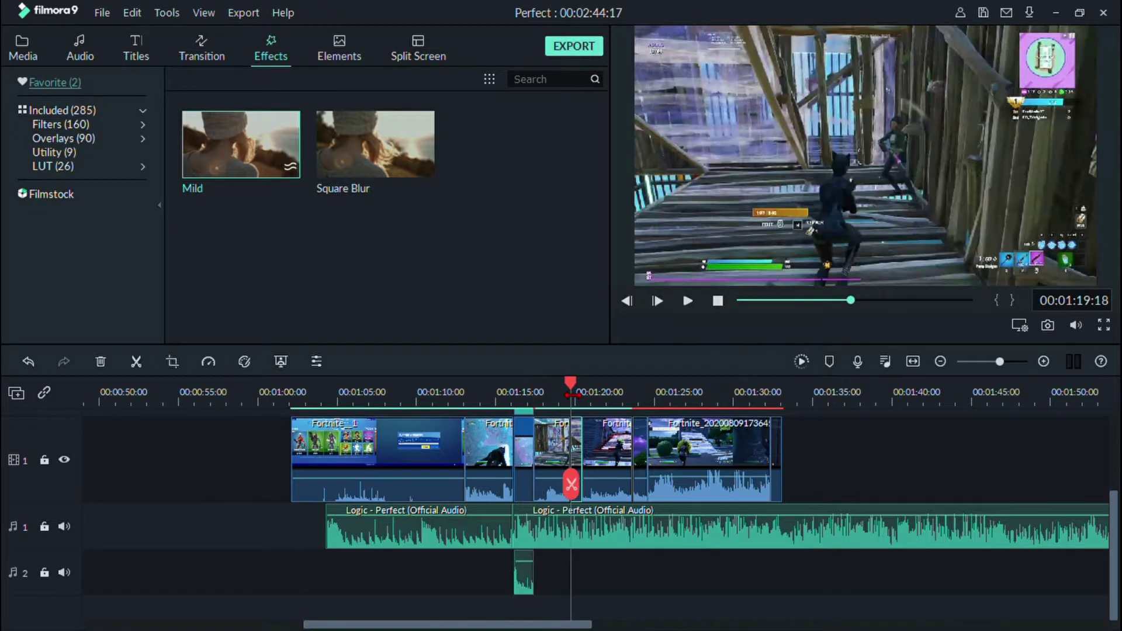
{"action": "left_click", "coordinate": [572, 488]}
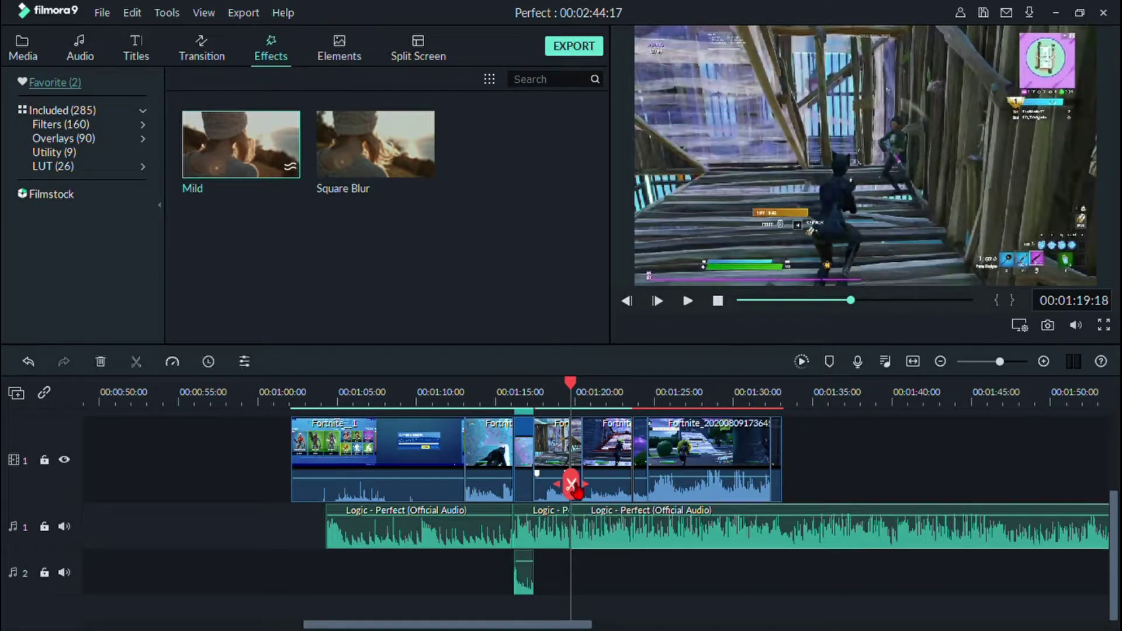
{"action": "left_click", "coordinate": [578, 447]}
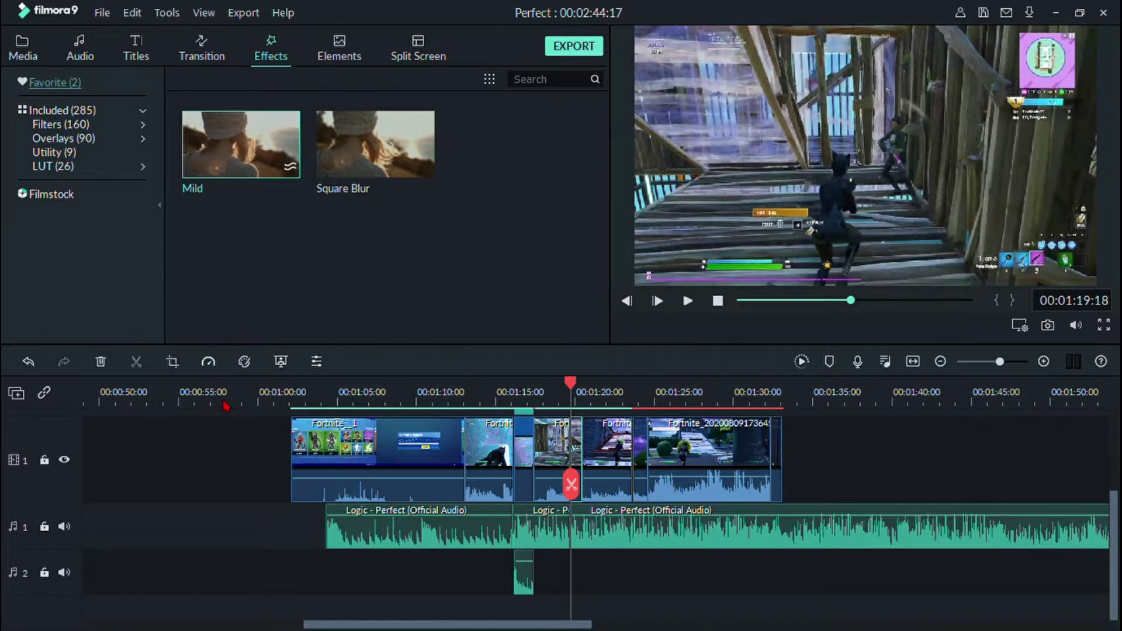
{"action": "key", "text": "ctrl+v"}
{"action": "key", "text": "space"}
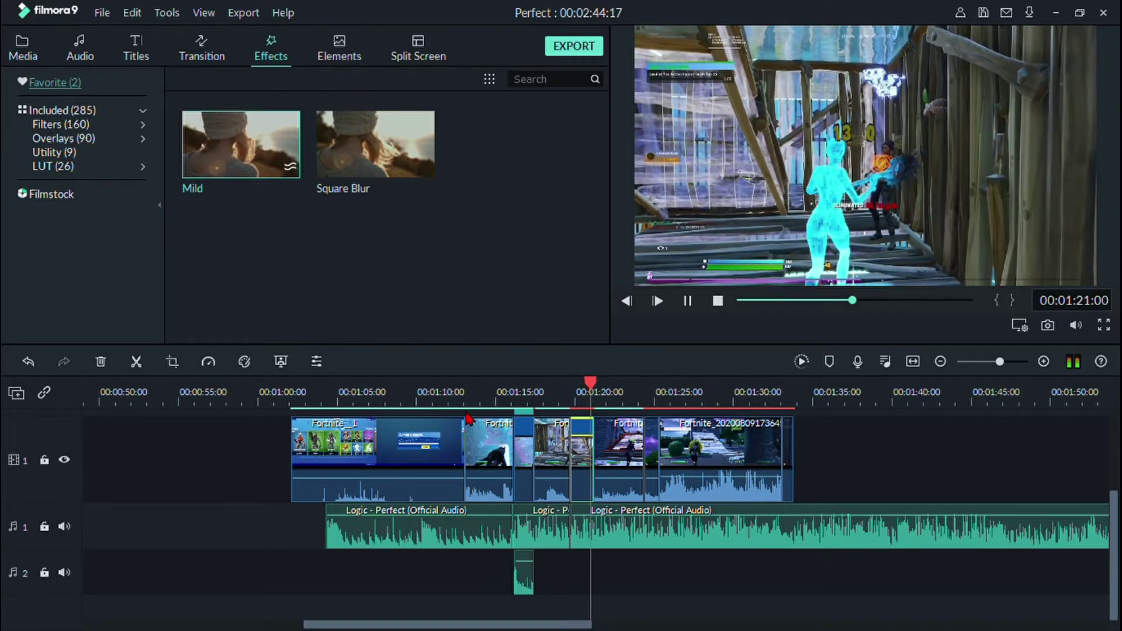
{"action": "key", "text": "space"}
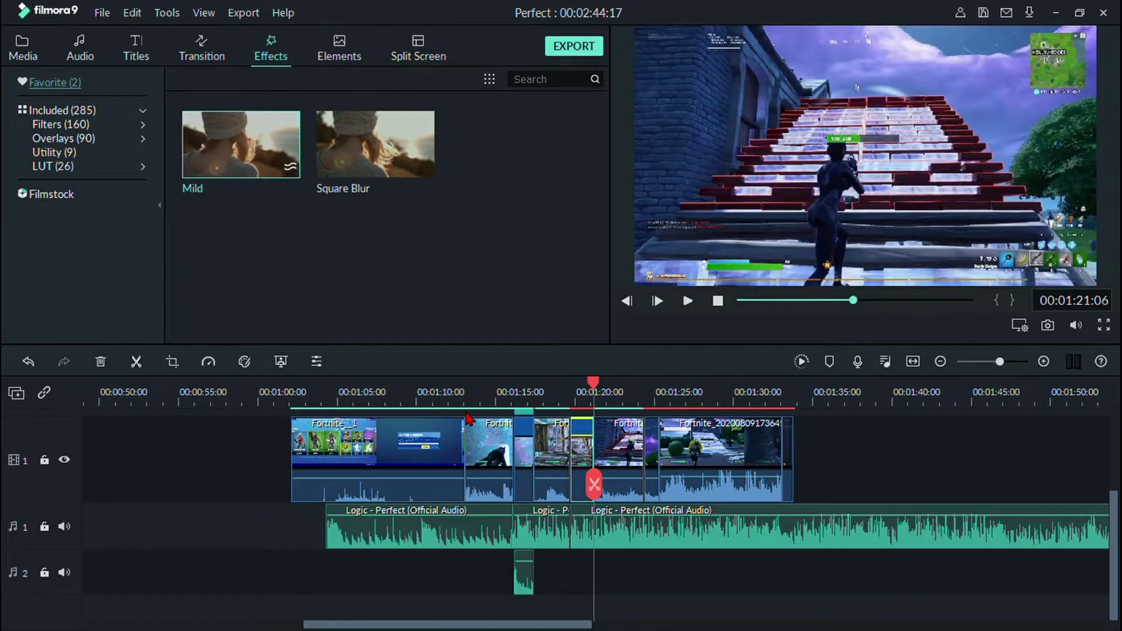
Step: Place Square Blur on track 2 above the inserted clip at 01:19:18 and preview it
{"action": "key", "text": "Left"}
{"action": "key", "text": "Up"}
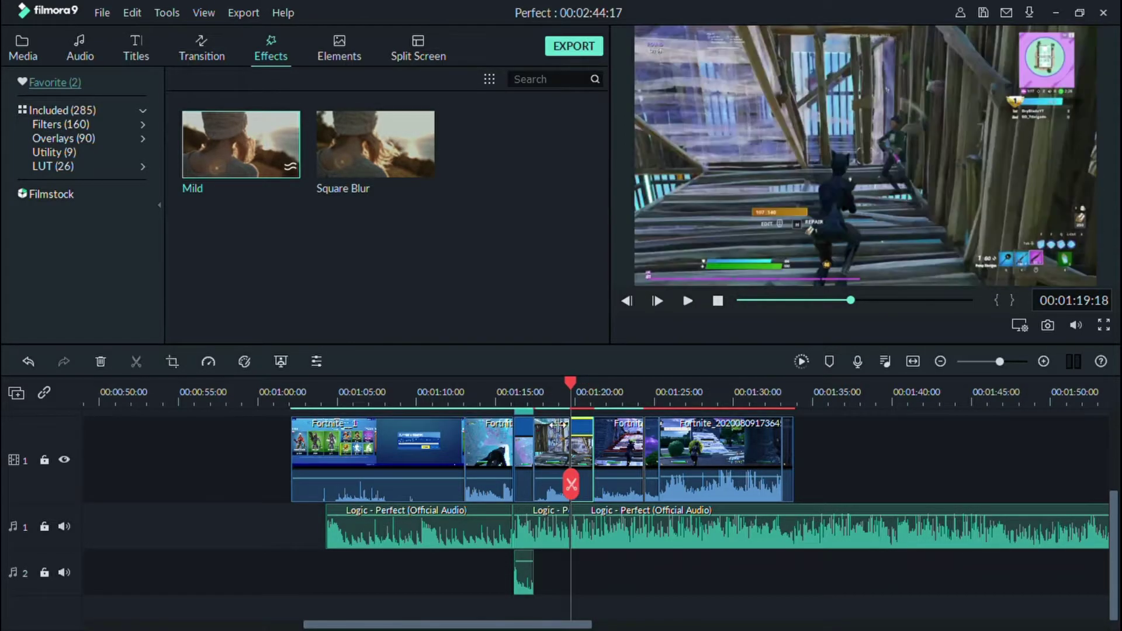
{"action": "left_click_drag", "start_coordinate": [375, 143], "coordinate": [575, 430]}
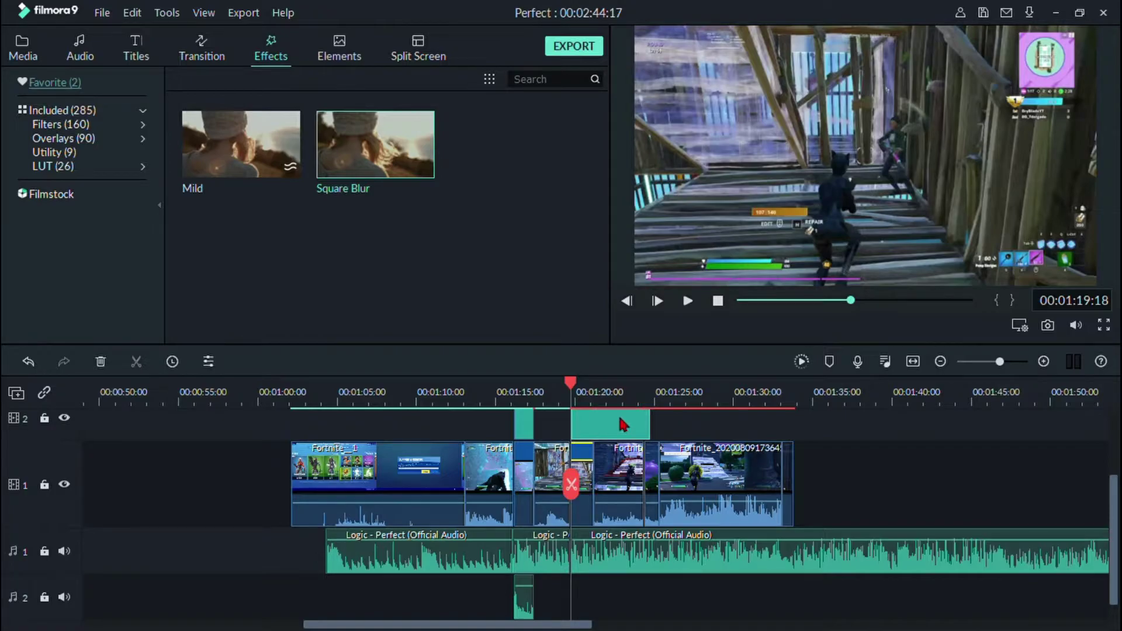
{"action": "mouse_move", "coordinate": [613, 426]}
{"action": "left_mouse_down"}
{"action": "mouse_move", "coordinate": [638, 432]}
{"action": "mouse_move", "coordinate": [599, 434]}
{"action": "left_mouse_up"}
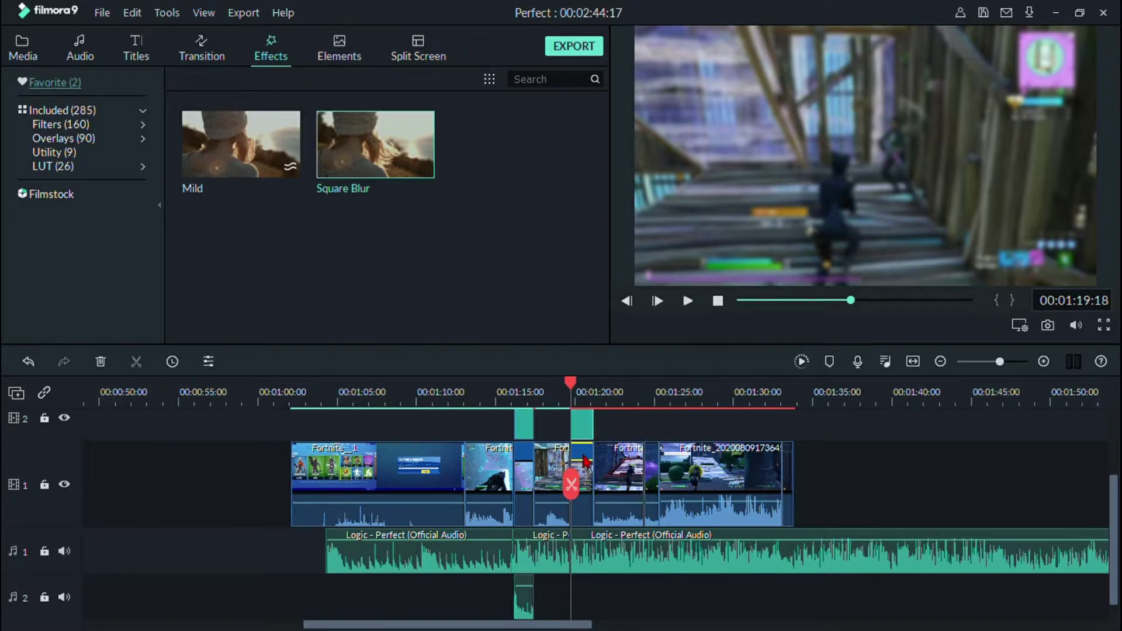
{"action": "key", "text": "space"}
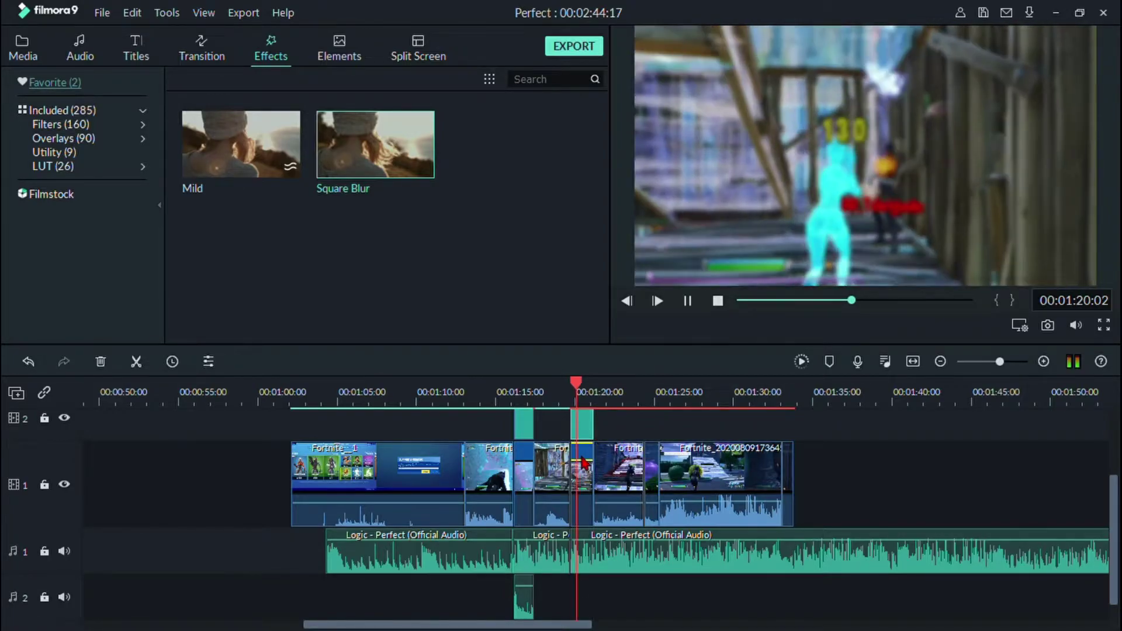
Step: Rewatch from 01:16:21 and pause at the next hit, 01:24:09
{"action": "left_click", "coordinate": [525, 484]}
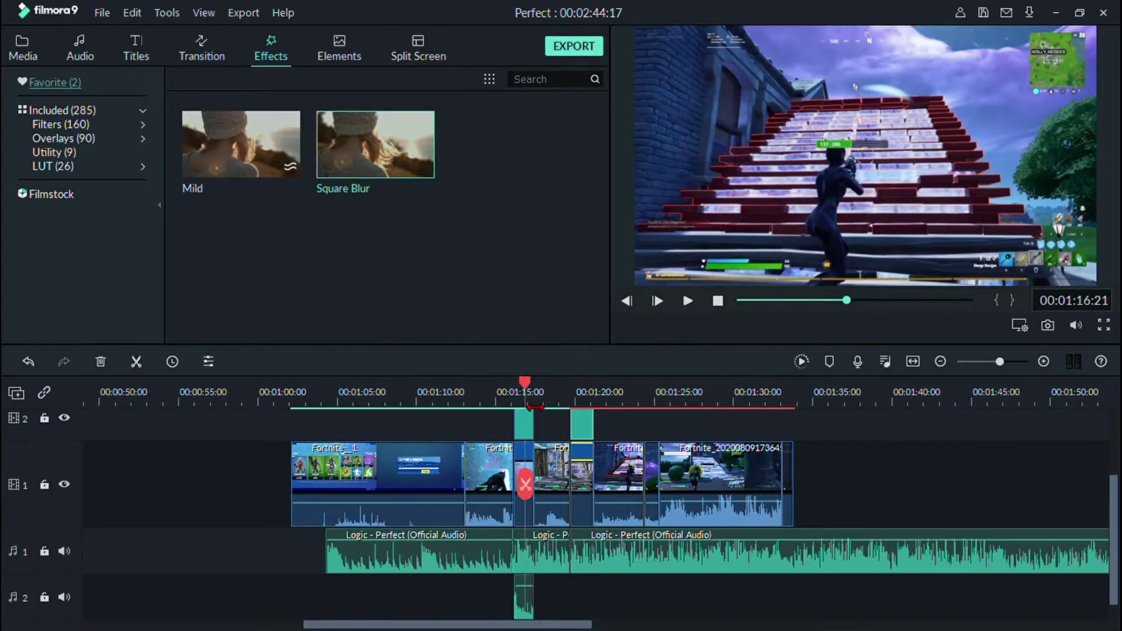
{"action": "key", "text": "space"}
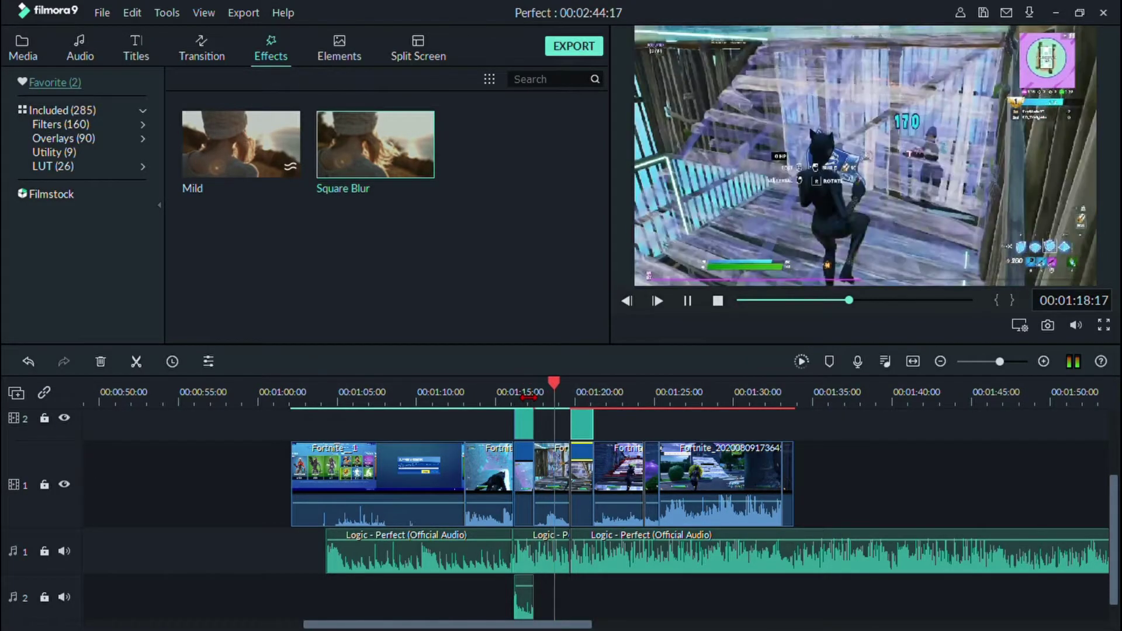
{"action": "left_click", "coordinate": [588, 484]}
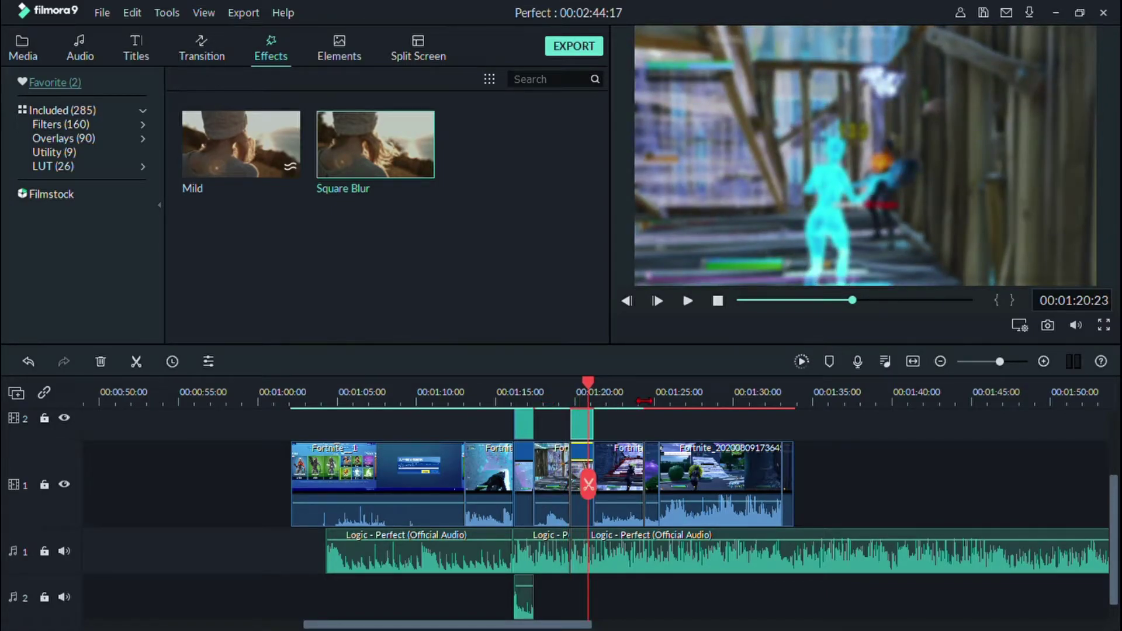
{"action": "key", "text": "space"}
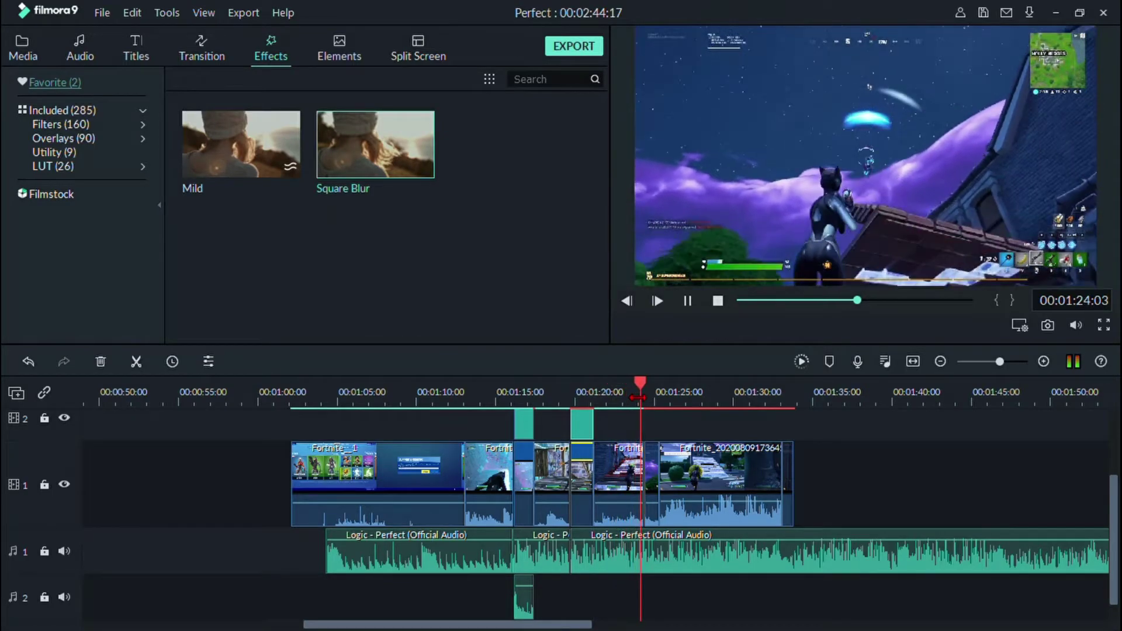
{"action": "key", "text": "space"}
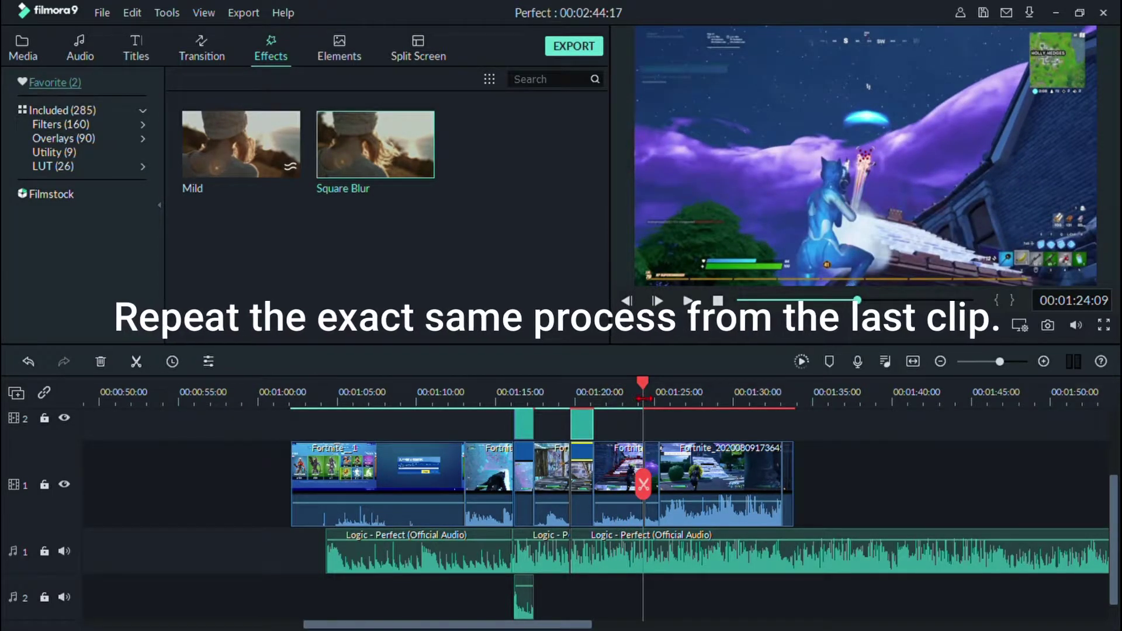
Step: Split at 01:24:09, insert a short clip, and add Square Blur at 01:25 trimmed to cover it
{"action": "left_click", "coordinate": [643, 484]}
{"action": "key", "text": "space"}
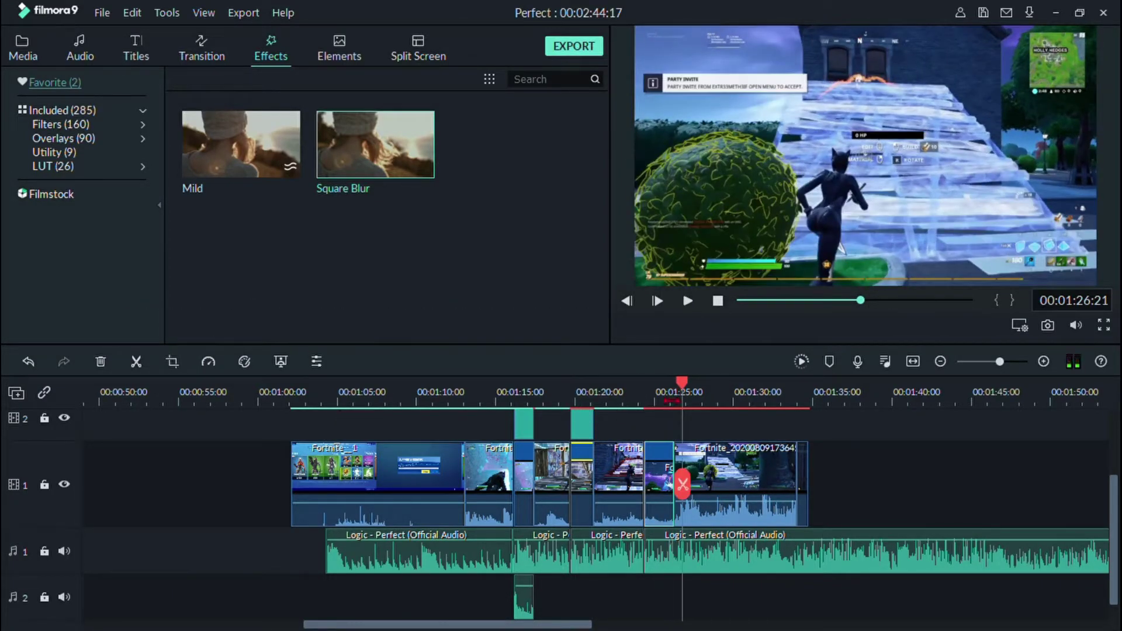
{"action": "left_click", "coordinate": [655, 400]}
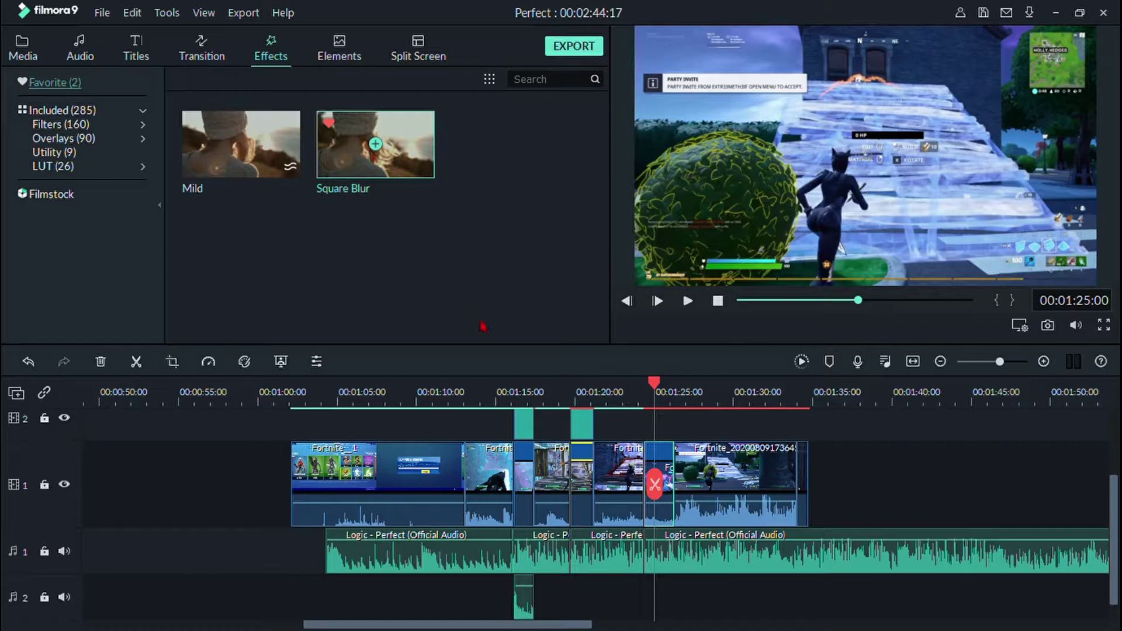
{"action": "left_click_drag", "start_coordinate": [384, 169], "coordinate": [649, 433]}
{"action": "left_click_drag", "start_coordinate": [731, 433], "coordinate": [673, 433]}
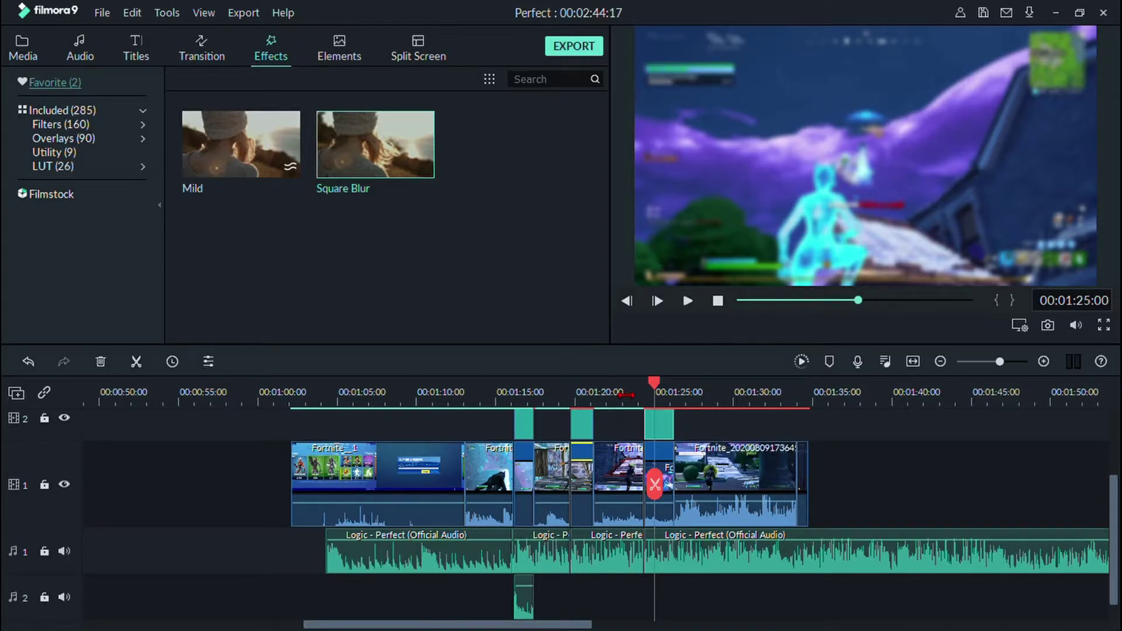
Step: Play the new blurred hit from about 01:22:15 to 01:27:14, then open the project media library
{"action": "left_click", "coordinate": [622, 396]}
{"action": "key", "text": "space"}
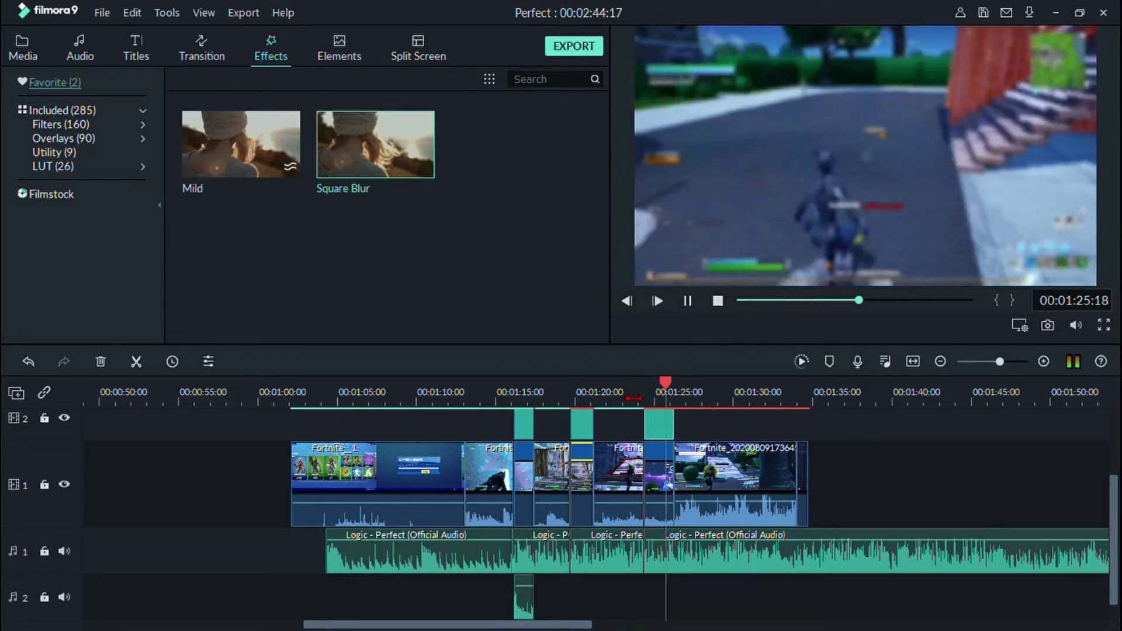
{"action": "key", "text": "space"}
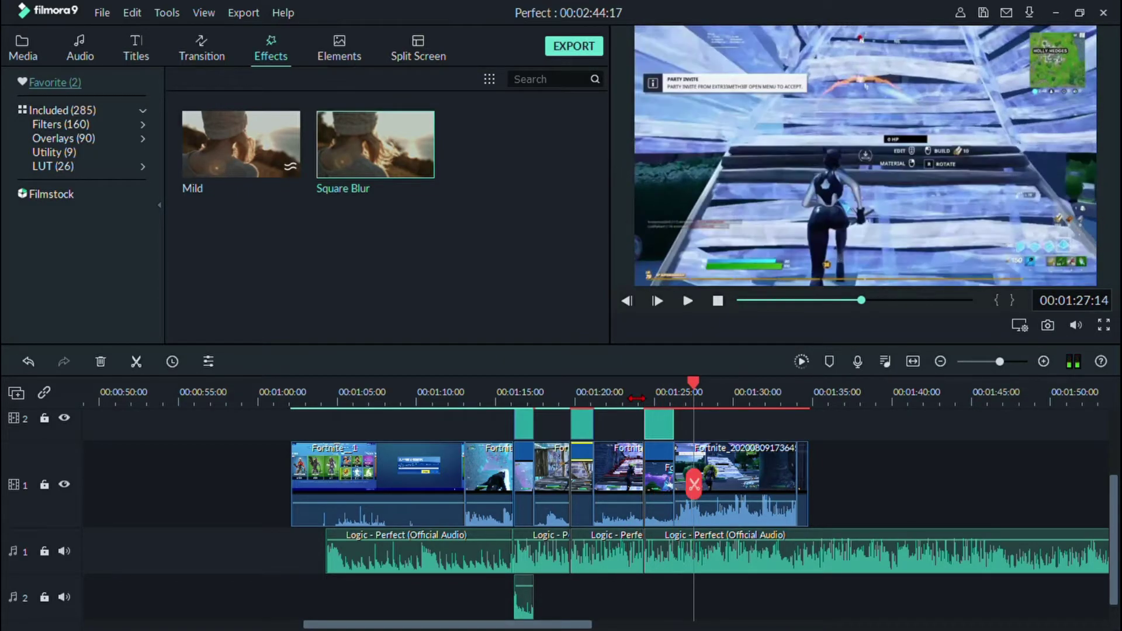
{"action": "left_click", "coordinate": [23, 44]}
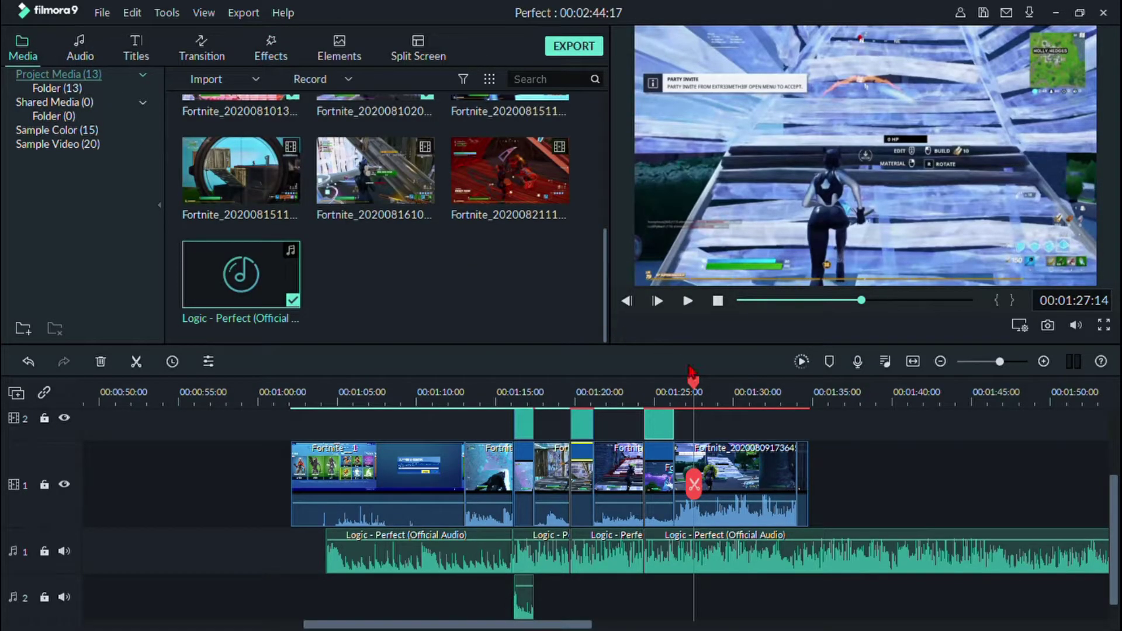
Step: Drop the Credit 3 title above the last clip, extend it to 00:01:34, and open its text
{"action": "left_click", "coordinate": [135, 48]}
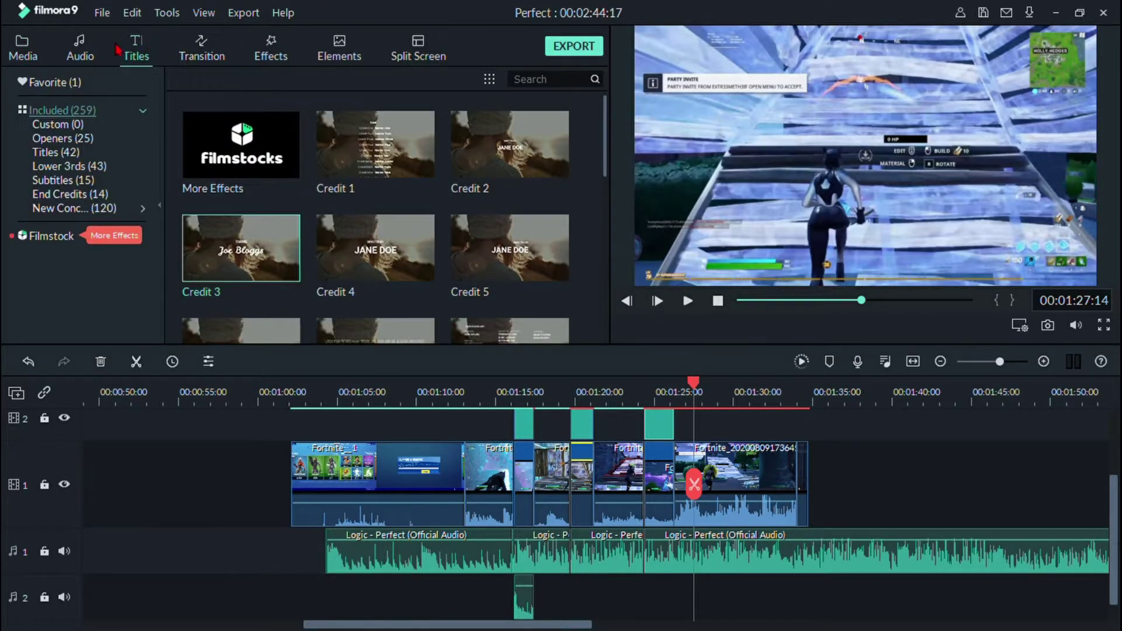
{"action": "left_click", "coordinate": [97, 47]}
{"action": "left_click", "coordinate": [132, 49]}
{"action": "left_click_drag", "start_coordinate": [238, 227], "coordinate": [678, 428]}
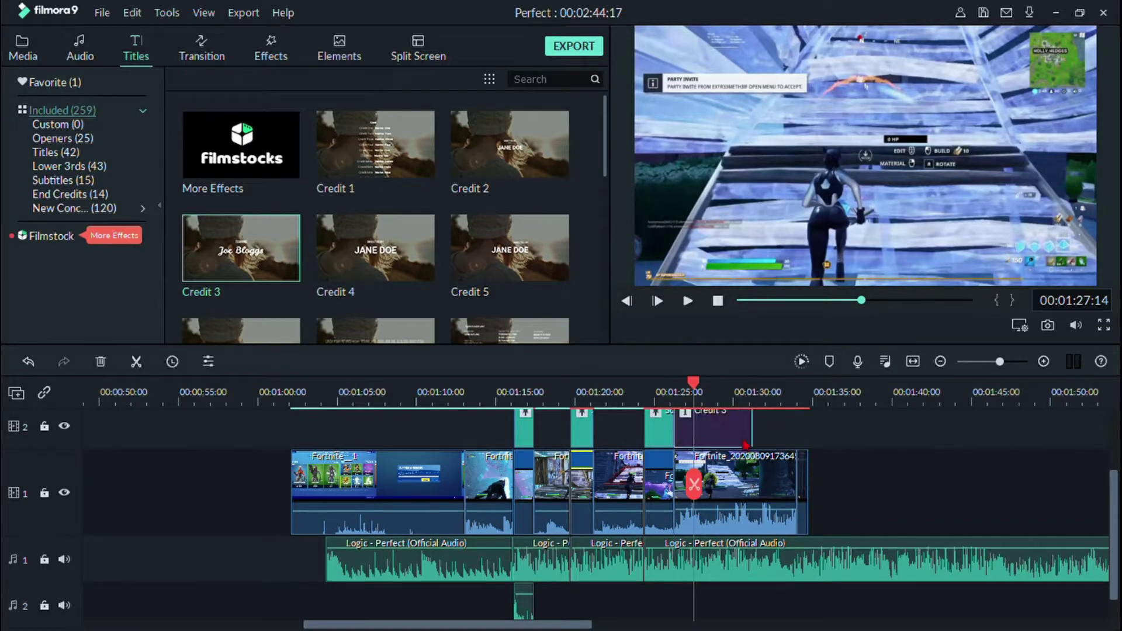
{"action": "left_click_drag", "start_coordinate": [763, 442], "coordinate": [803, 442]}
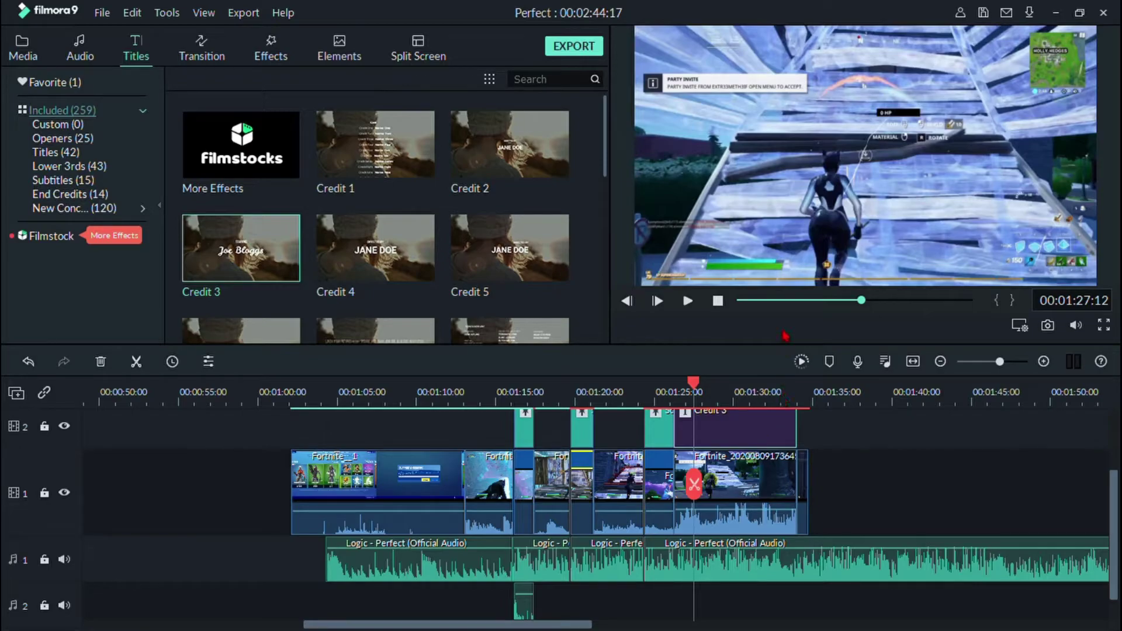
{"action": "double_click", "coordinate": [791, 216]}
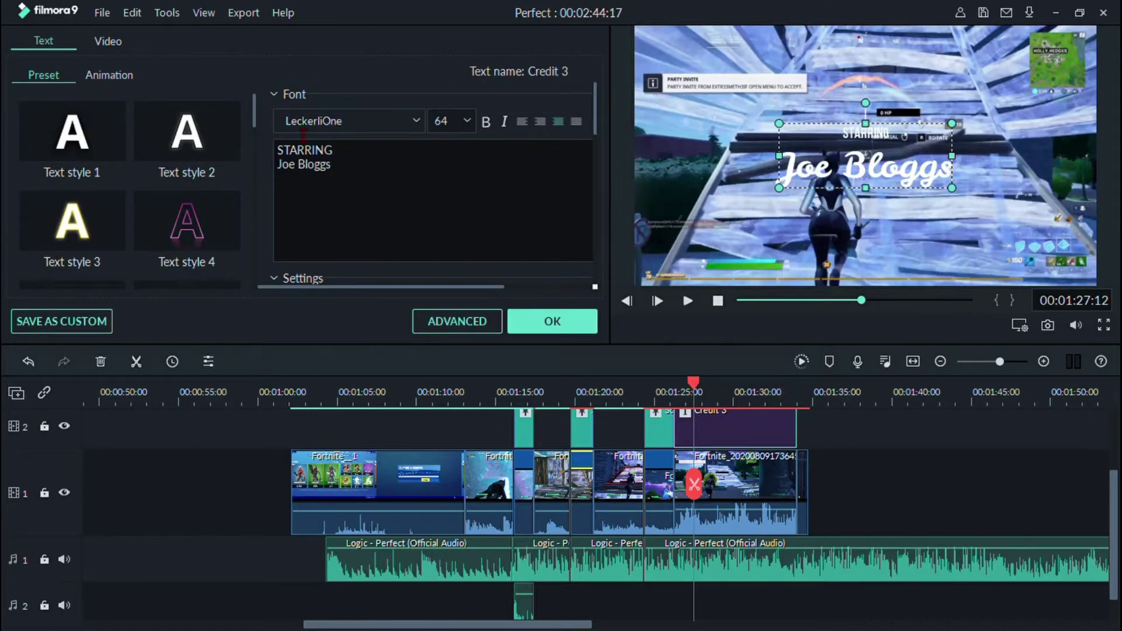
Step: Delete the STARRING line and the placeholder name line from the Credit 3 title, then confirm with OK
{"action": "left_click_drag", "start_coordinate": [376, 188], "coordinate": [336, 152]}
{"action": "left_click", "coordinate": [344, 152]}
{"action": "key", "text": "BackSpace"}
{"action": "key", "text": "BackSpace"}
{"action": "key", "text": "BackSpace"}
{"action": "key", "text": "BackSpace"}
{"action": "key", "text": "BackSpace"}
{"action": "key", "text": "BackSpace"}
{"action": "key", "text": "BackSpace"}
{"action": "key", "text": "BackSpace"}
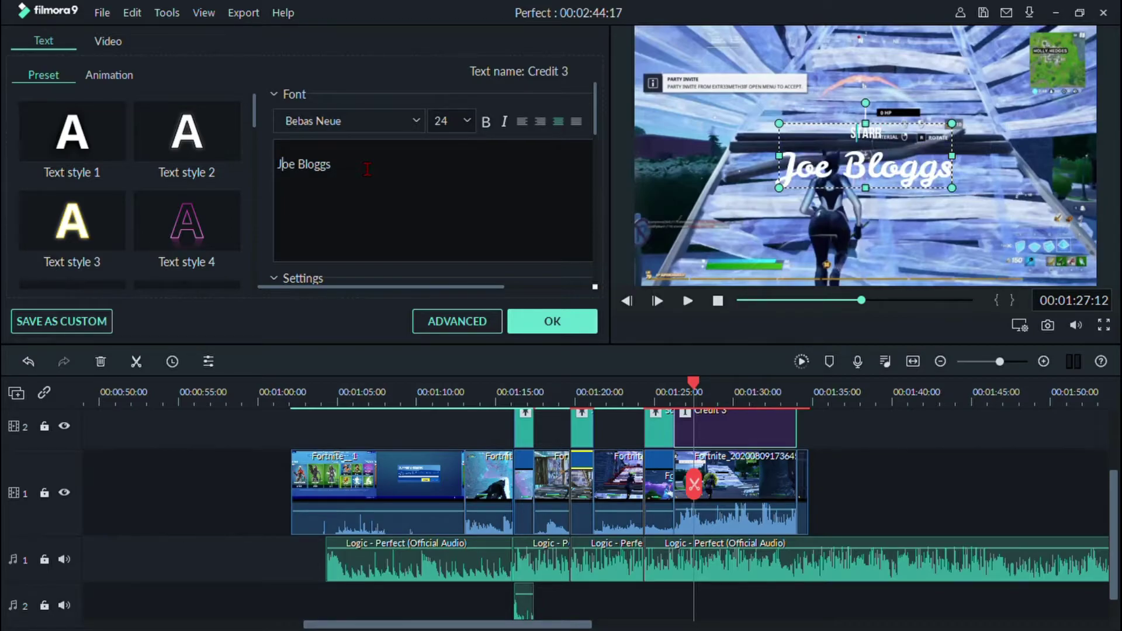
{"action": "key", "text": "Right"}
{"action": "key", "text": "Right"}
{"action": "key", "text": "Right"}
{"action": "key", "text": "BackSpace"}
{"action": "key", "text": "BackSpace"}
{"action": "key", "text": "BackSpace"}
{"action": "key", "text": "BackSpace"}
{"action": "key", "text": "BackSpace"}
{"action": "key", "text": "BackSpace"}
{"action": "key", "text": "BackSpace"}
{"action": "key", "text": "BackSpace"}
{"action": "key", "text": "BackSpace"}
{"action": "key", "text": "BackSpace"}
{"action": "key", "text": "BackSpace"}
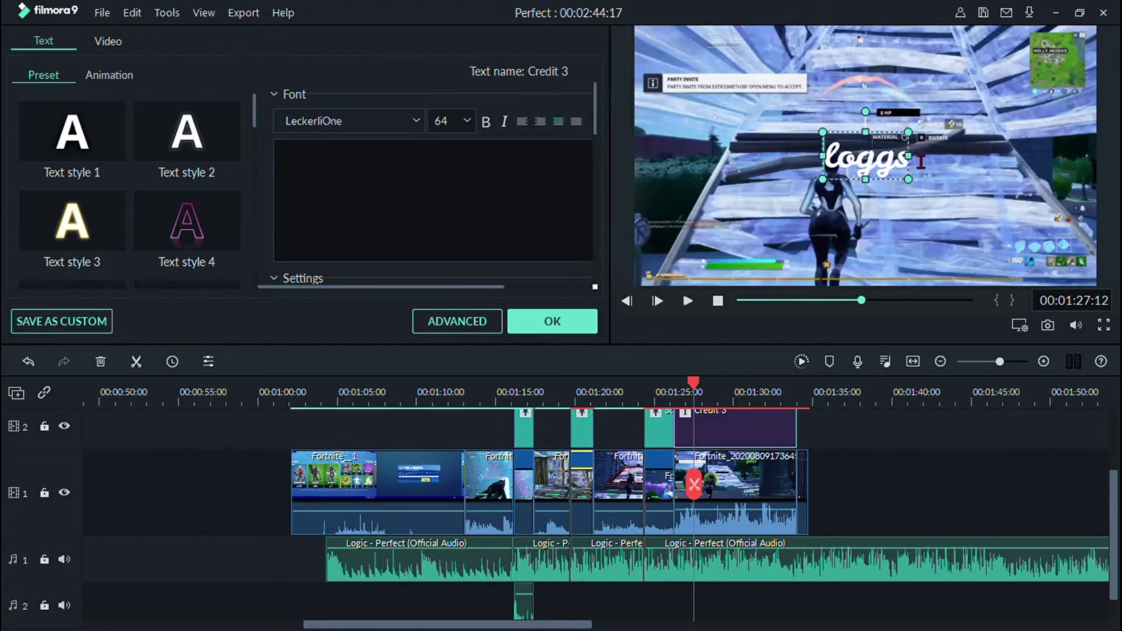
{"action": "left_click", "coordinate": [889, 162]}
{"action": "key", "text": "BackSpace"}
{"action": "key", "text": "BackSpace"}
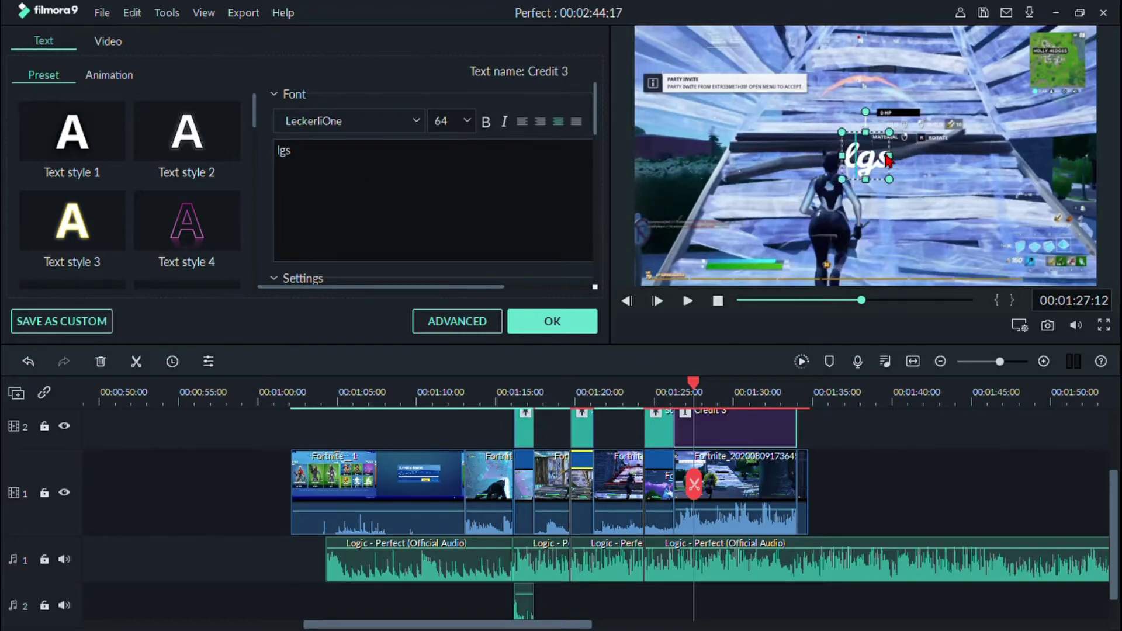
{"action": "key", "text": "BackSpace"}
{"action": "key", "text": "BackSpace"}
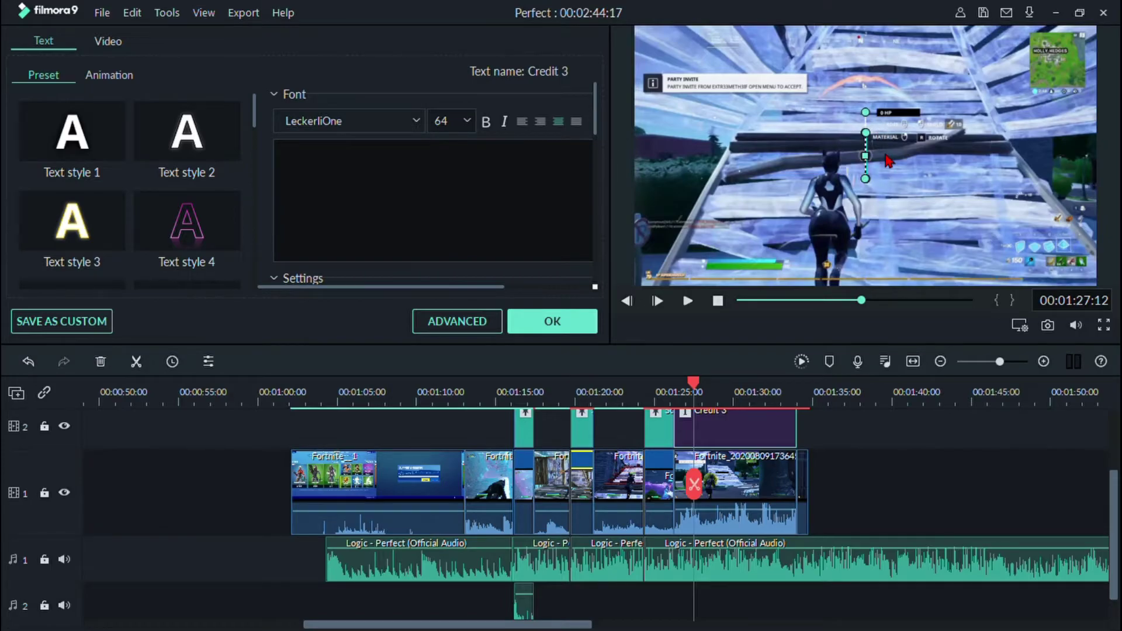
{"action": "left_click", "coordinate": [549, 321]}
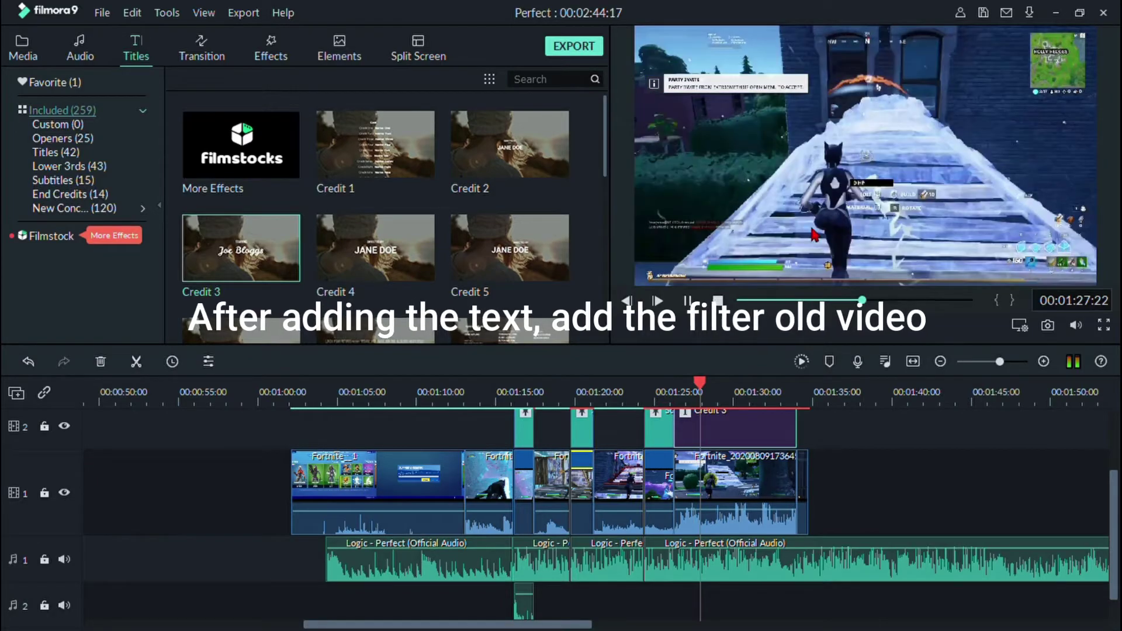
Step: Search the effects for 'old v' and place the Old video filter on track 3 above Credit 3
{"action": "key", "text": "space"}
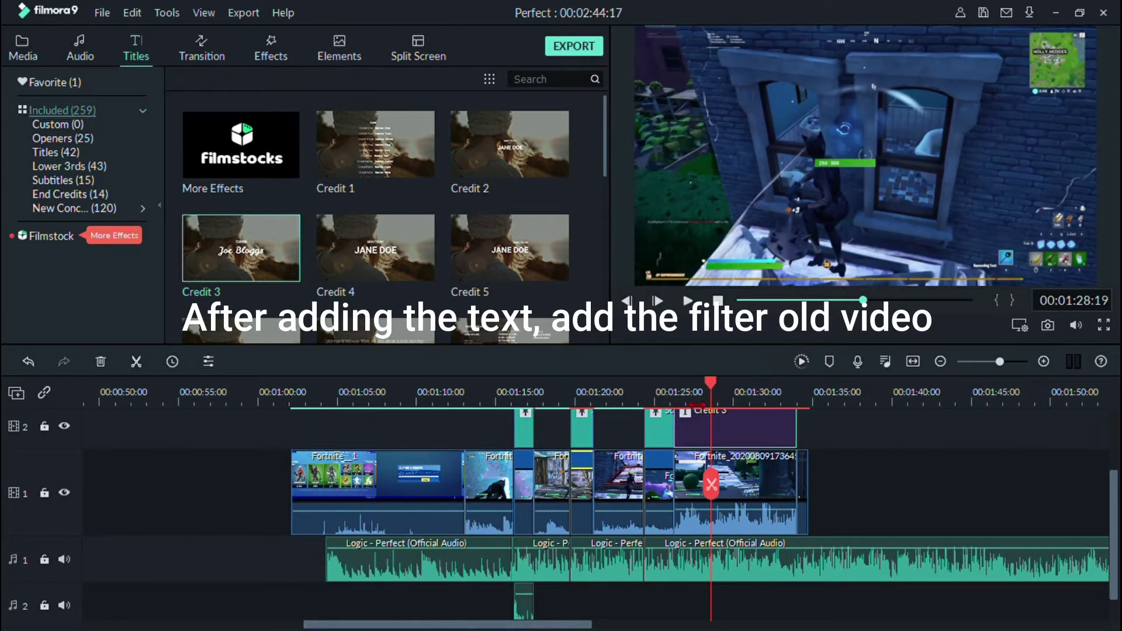
{"action": "left_click", "coordinate": [270, 49]}
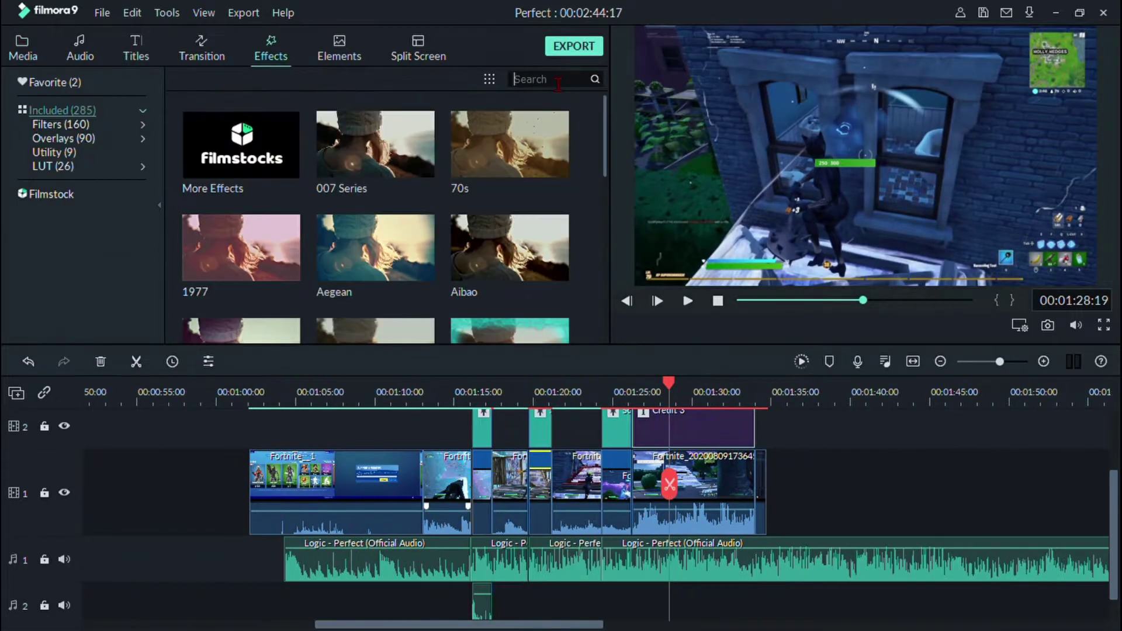
{"action": "left_click", "coordinate": [558, 82]}
{"action": "type", "text": "old video"}
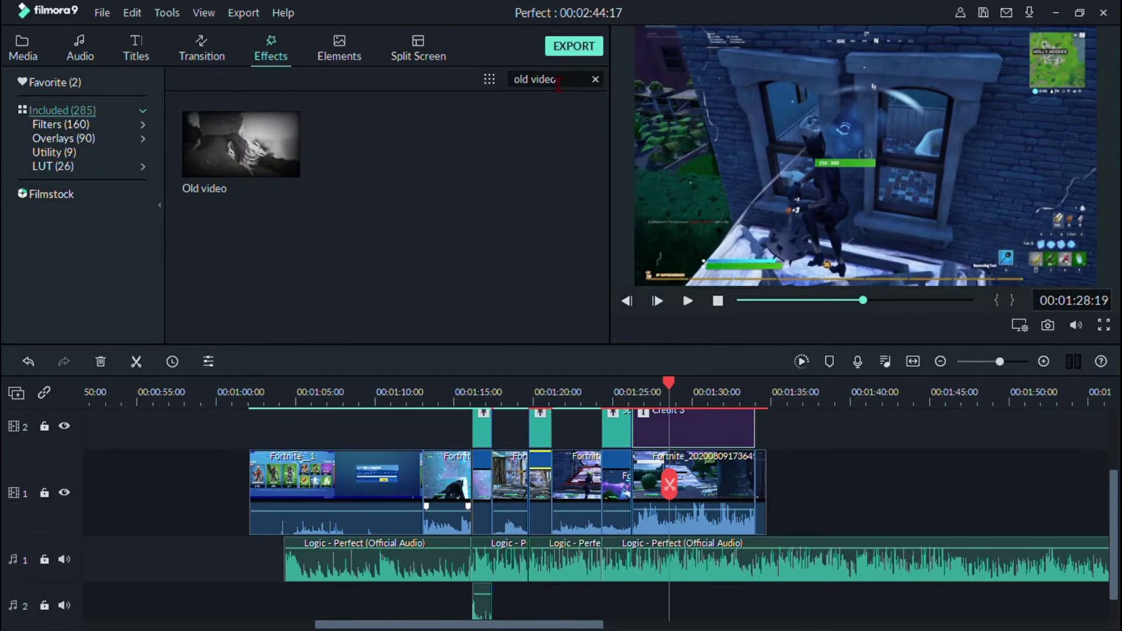
{"action": "mouse_move", "coordinate": [266, 146]}
{"action": "left_click_drag", "start_coordinate": [238, 128], "coordinate": [644, 458]}
Step: Lengthen the Old video filter over the last clip and preview from 00:01:26
{"action": "left_click_drag", "start_coordinate": [720, 458], "coordinate": [756, 460]}
{"action": "left_click", "coordinate": [629, 393]}
{"action": "key", "text": "space"}
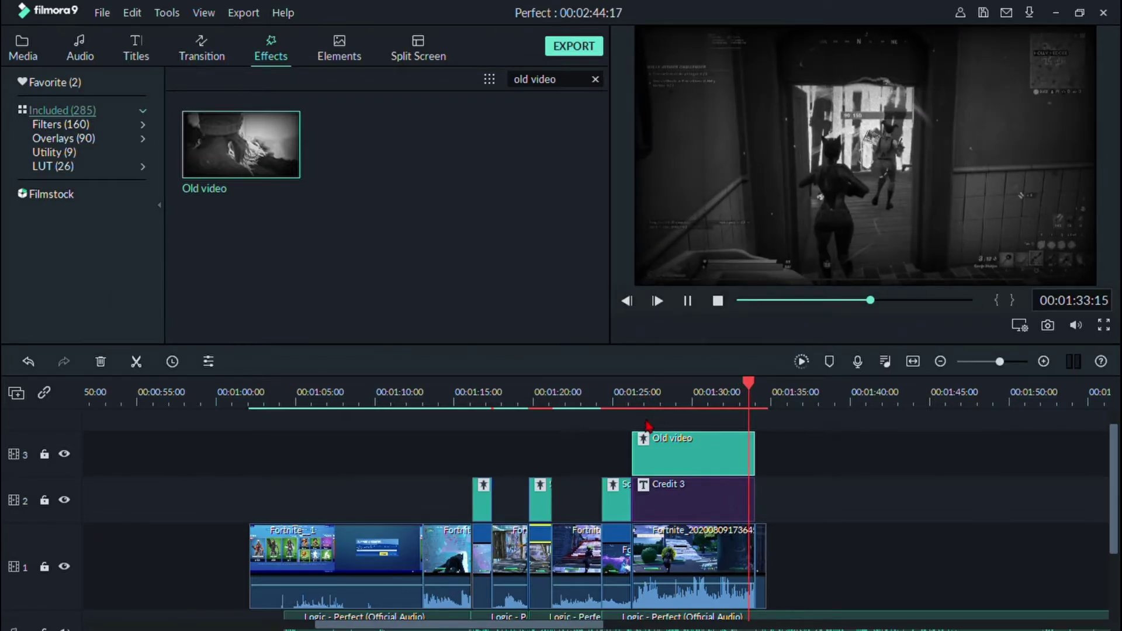
Step: Split the song track at 00:01:34, where the final Fortnite clip ends
{"action": "scroll", "coordinate": [647, 425], "scroll_direction": "down", "scroll_amount": 1}
{"action": "left_click", "coordinate": [762, 506]}
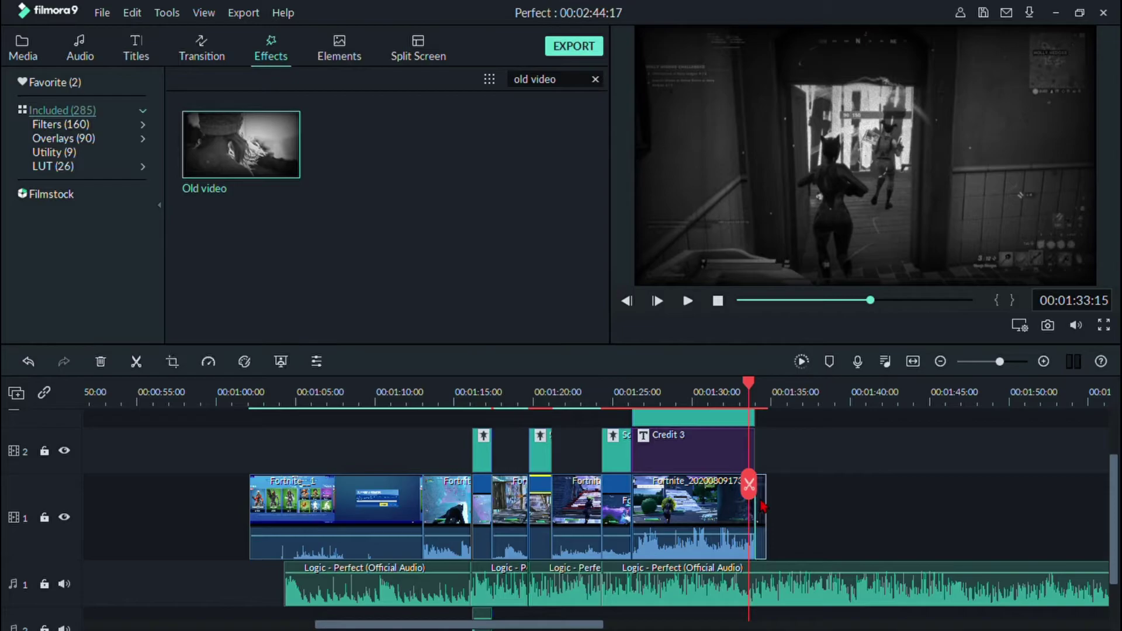
{"action": "key", "text": "Up"}
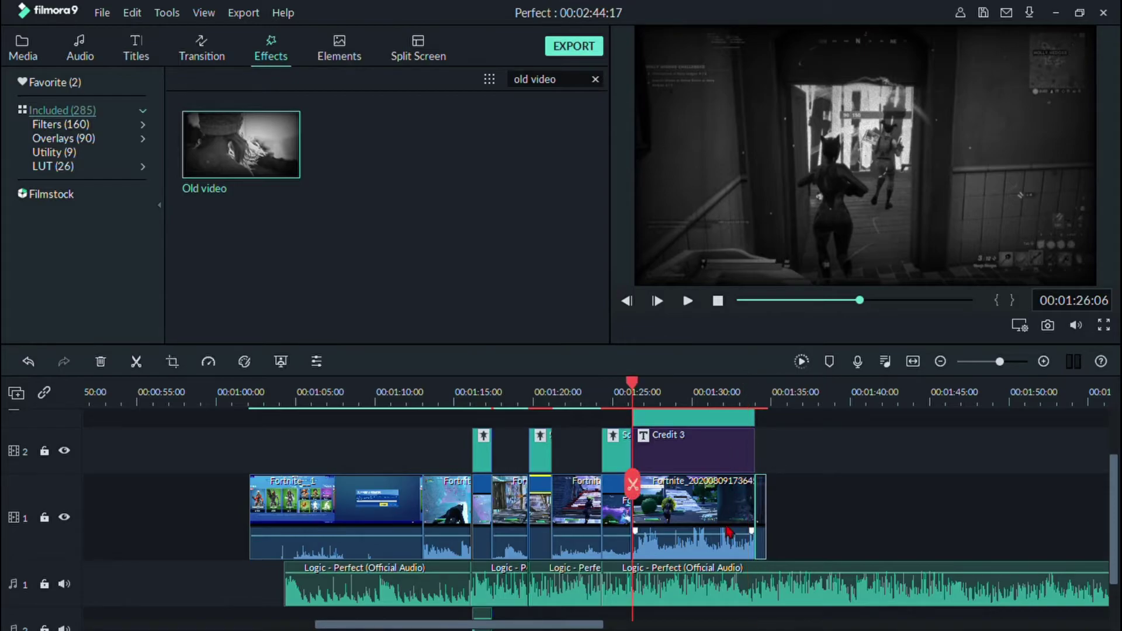
{"action": "key", "text": "Down"}
{"action": "left_click", "coordinate": [767, 492]}
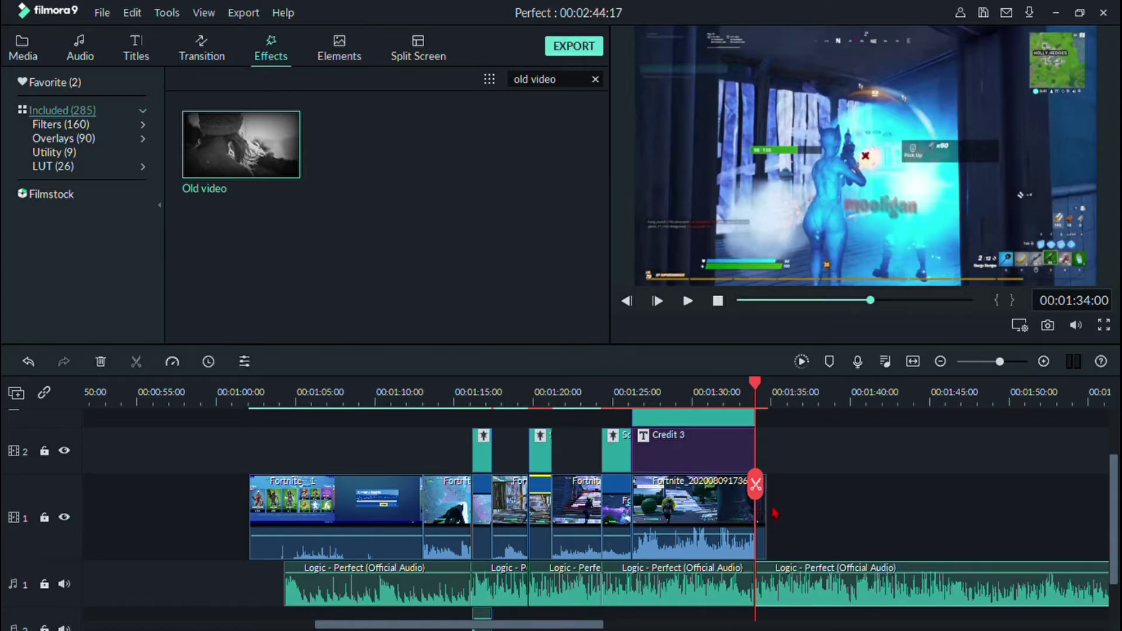
{"action": "left_click", "coordinate": [761, 512]}
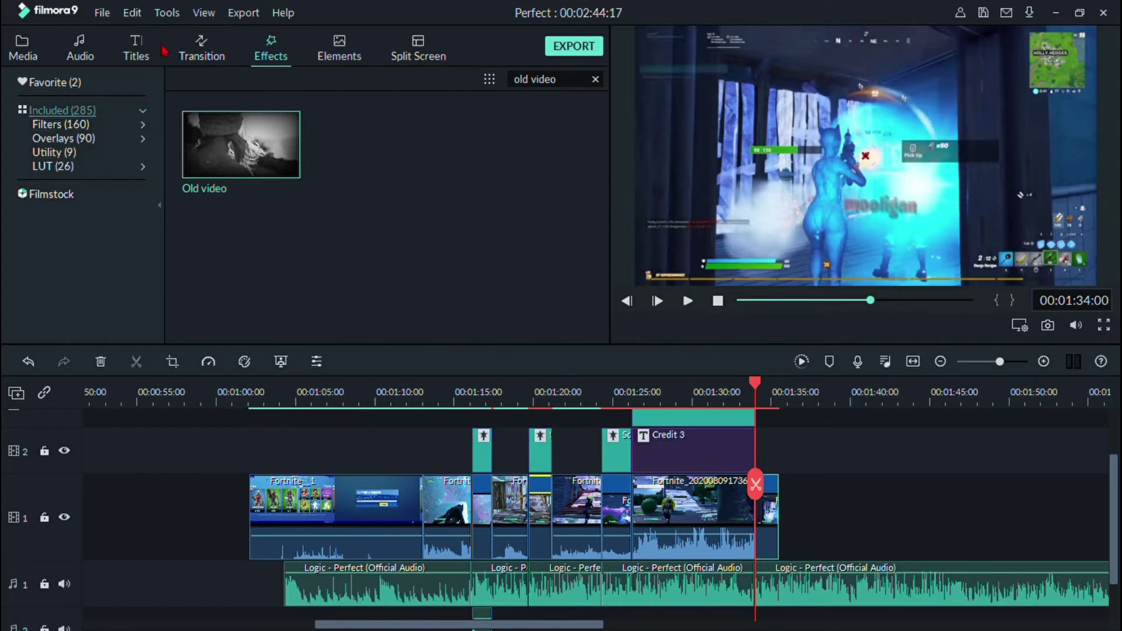
Step: Add the Mild effect from Favorites to track 2 after Credit 3, trimmed to about one second
{"action": "left_click", "coordinate": [211, 47]}
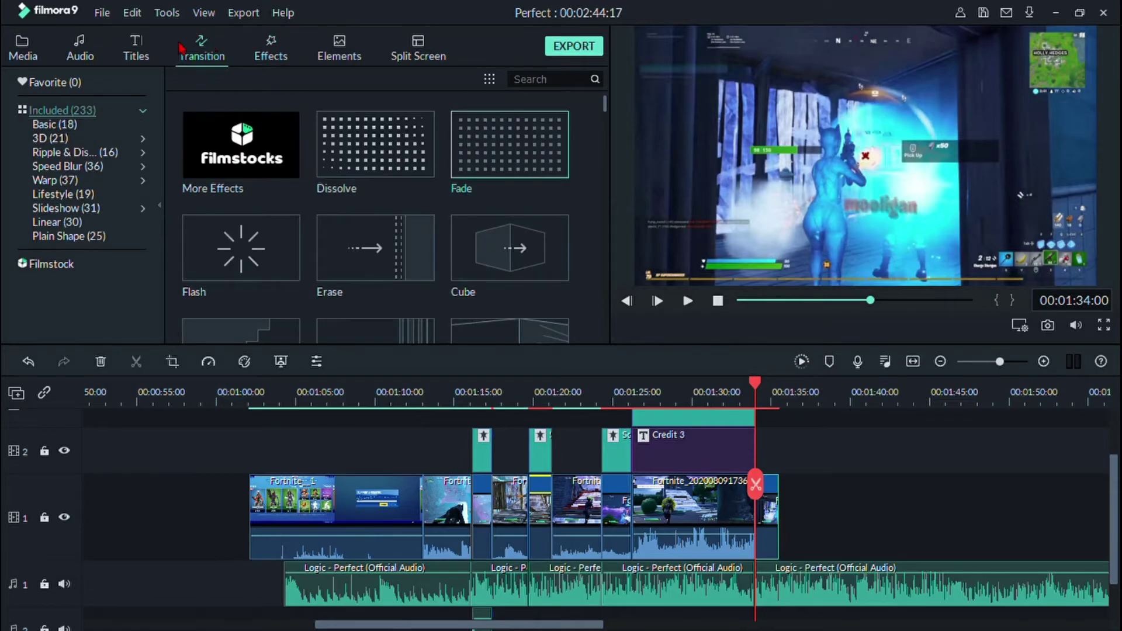
{"action": "left_click", "coordinate": [144, 45]}
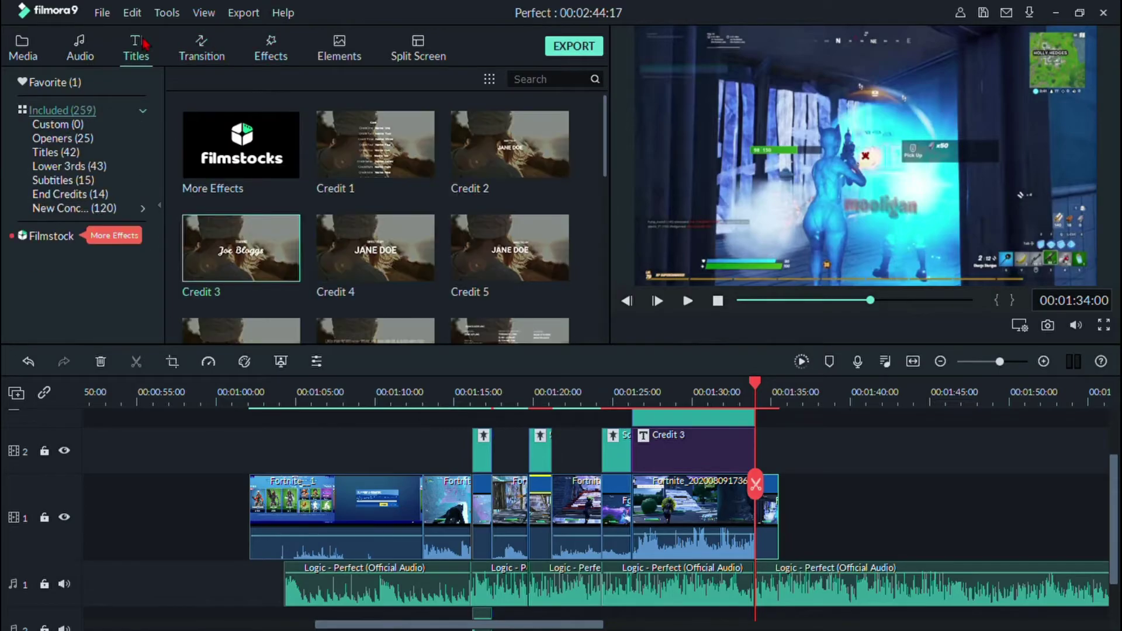
{"action": "left_click", "coordinate": [277, 43]}
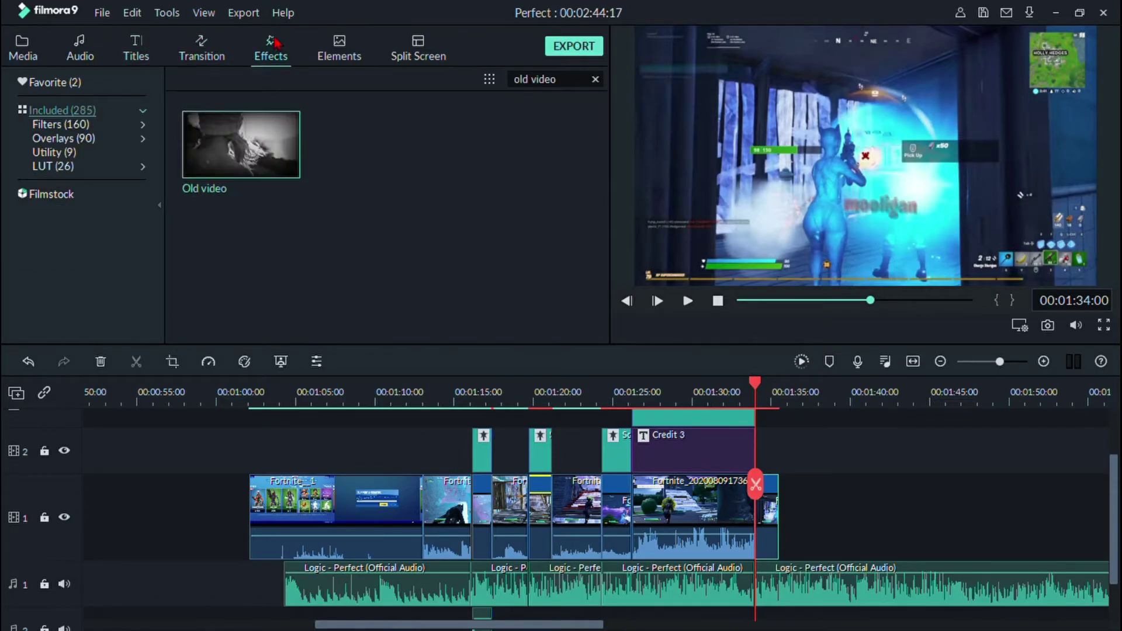
{"action": "left_click", "coordinate": [595, 79]}
{"action": "left_click", "coordinate": [55, 81]}
{"action": "left_click_drag", "start_coordinate": [217, 136], "coordinate": [755, 457]}
{"action": "left_click_drag", "start_coordinate": [841, 460], "coordinate": [785, 451]}
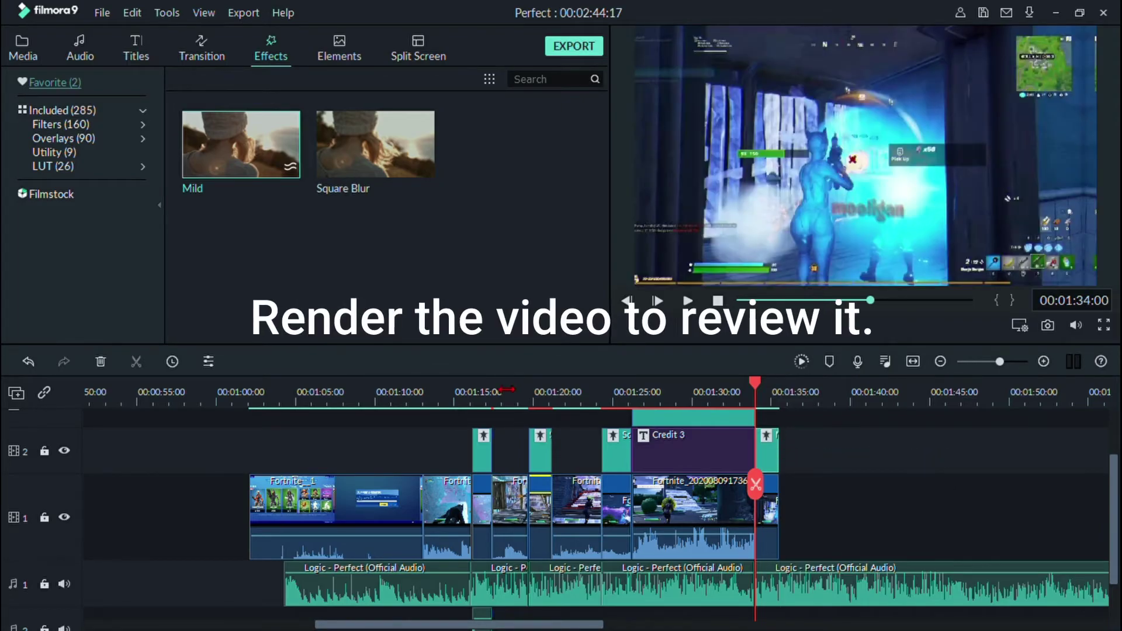
{"action": "key", "text": "space"}
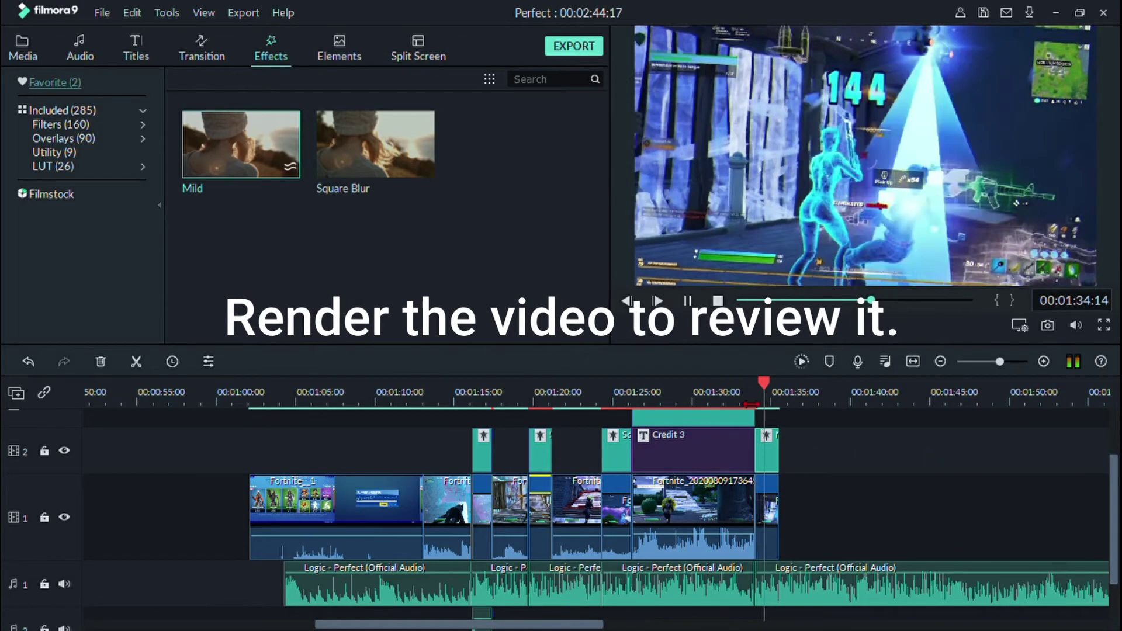
{"action": "key", "text": "space"}
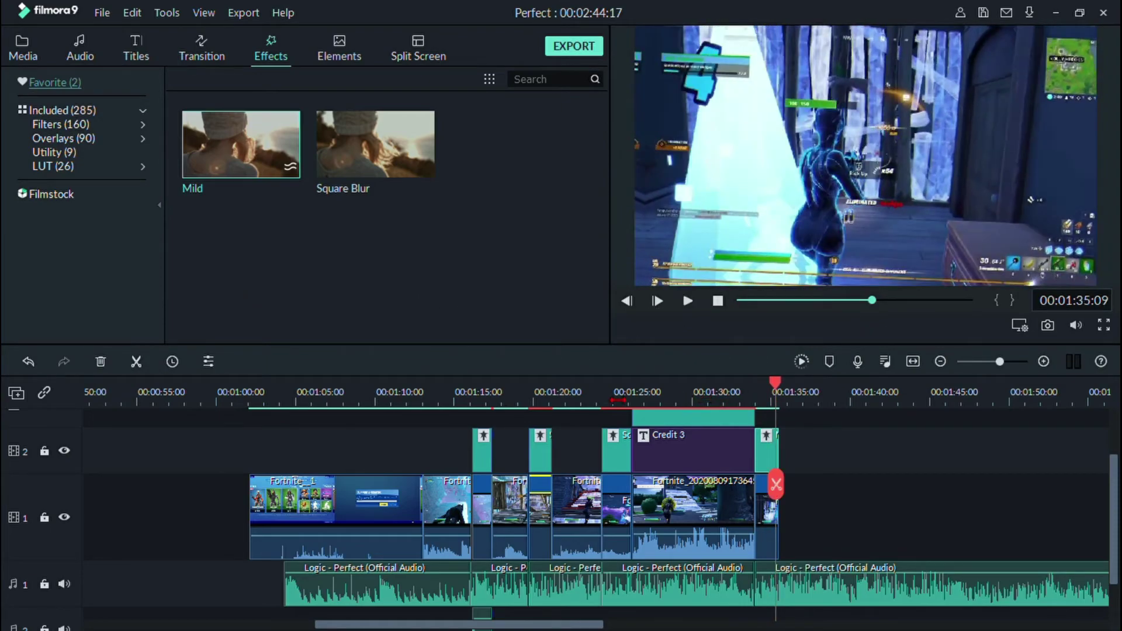
{"action": "scroll", "coordinate": [560, 513], "scroll_direction": "down", "scroll_amount": 4}
{"action": "scroll", "coordinate": [559, 513], "scroll_direction": "up", "scroll_amount": 3}
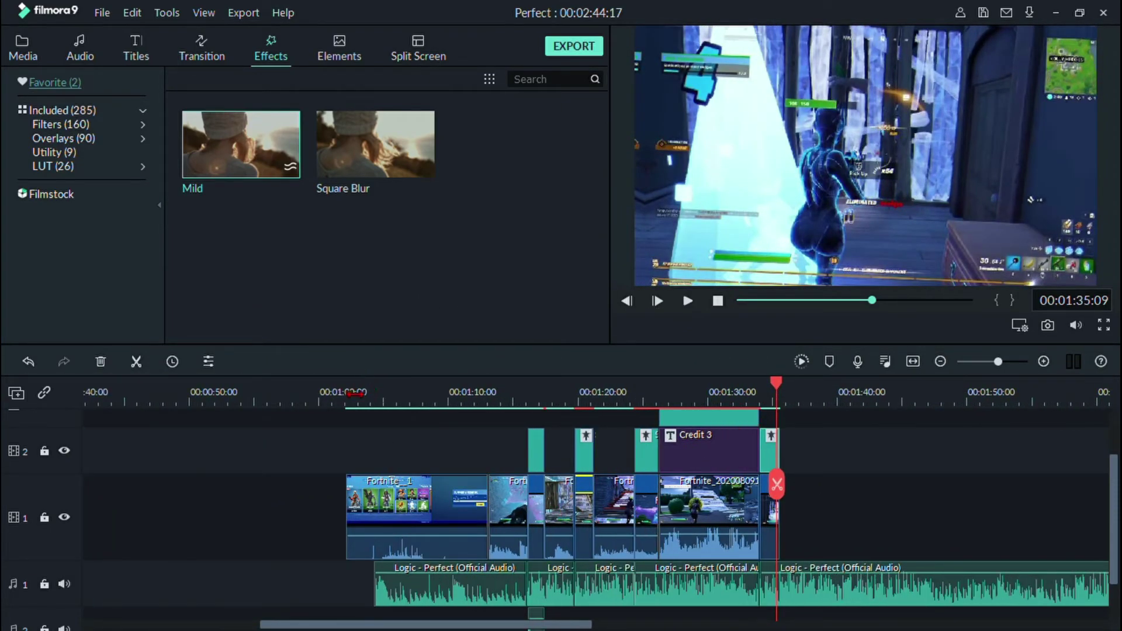
{"action": "left_click", "coordinate": [348, 395]}
{"action": "key", "text": "space"}
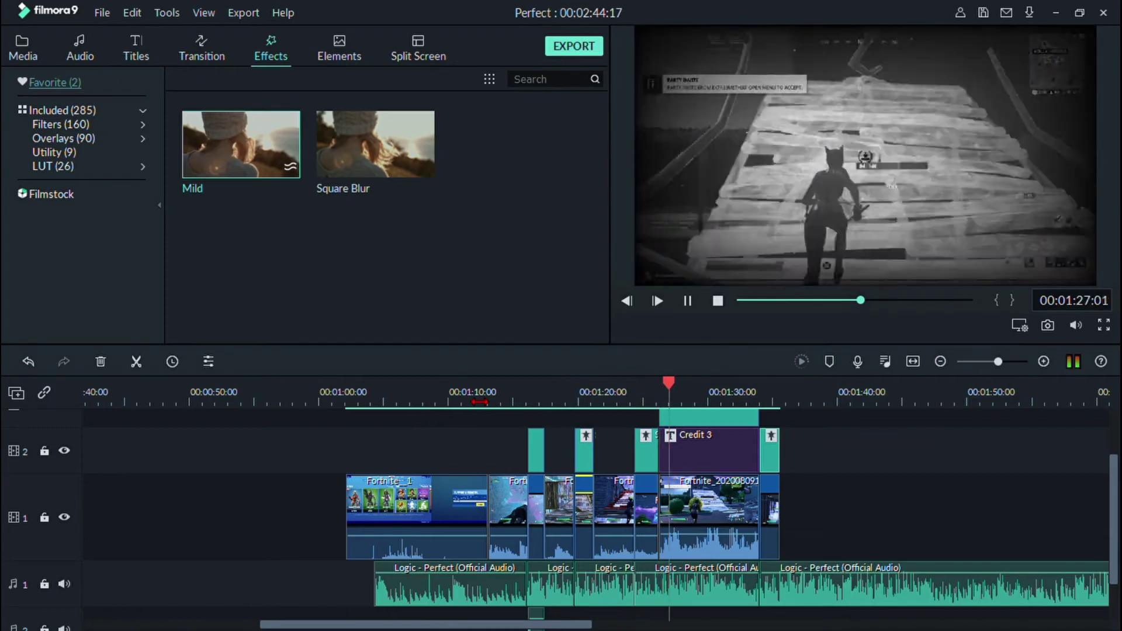
{"action": "key", "text": "space"}
{"action": "left_click", "coordinate": [647, 524]}
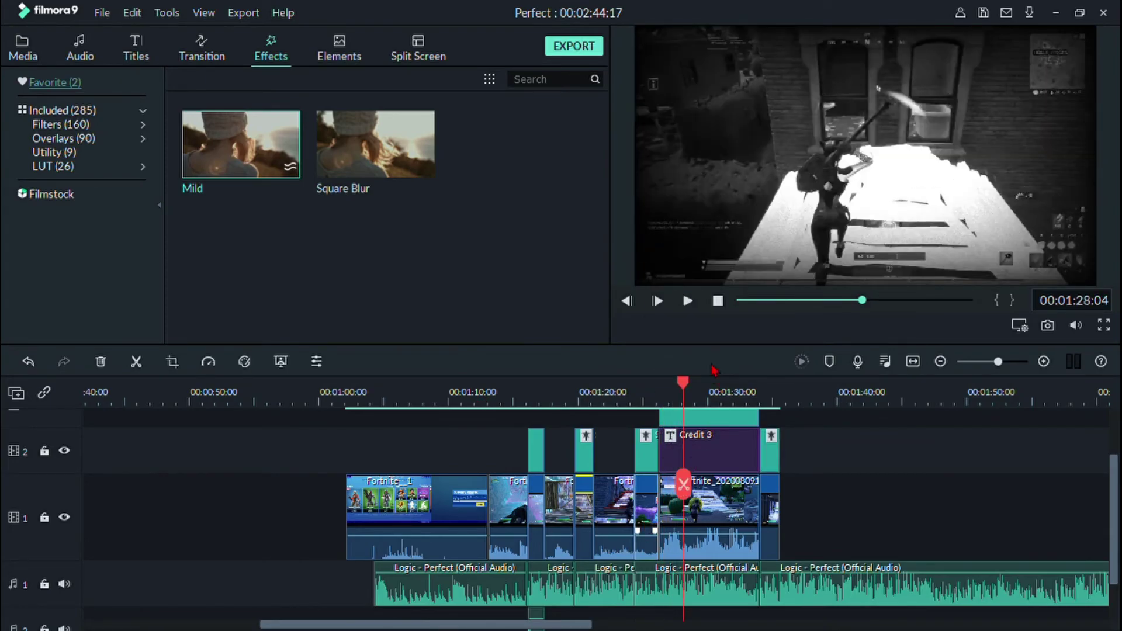
Step: Trim the short clip at 01:24 on audio track 2 to 00:00:01:07, ending at 00:01:25:16
{"action": "scroll", "coordinate": [682, 476], "scroll_direction": "down", "scroll_amount": 2}
{"action": "left_click", "coordinate": [643, 589]}
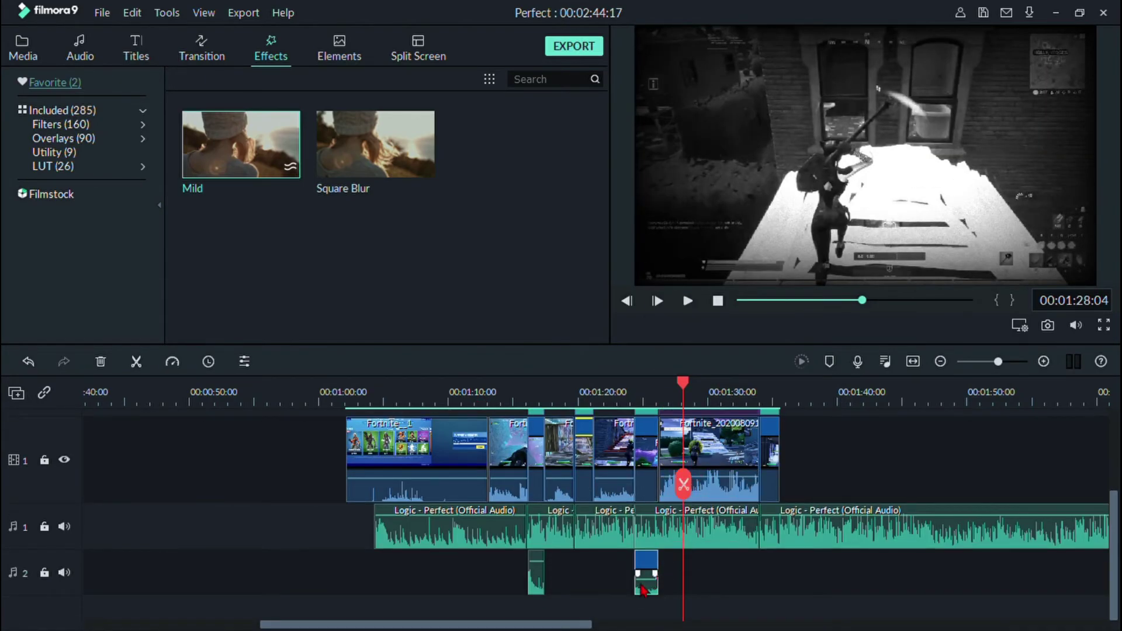
{"action": "left_click", "coordinate": [315, 475]}
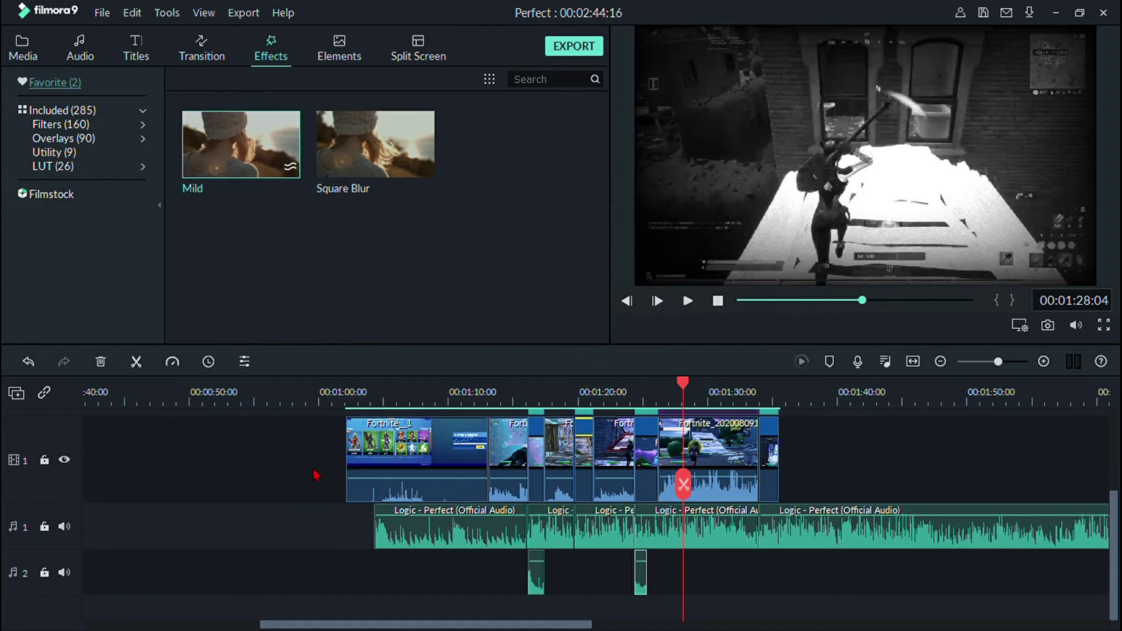
{"action": "left_click_drag", "start_coordinate": [646, 583], "coordinate": [650, 583]}
{"action": "left_click", "coordinate": [774, 467]}
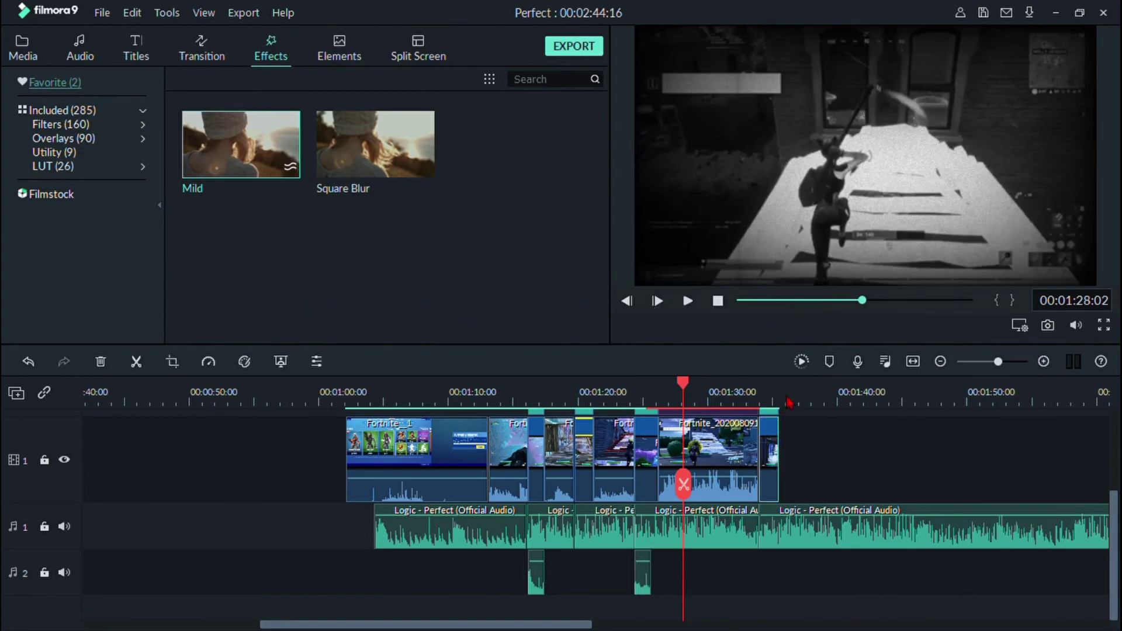